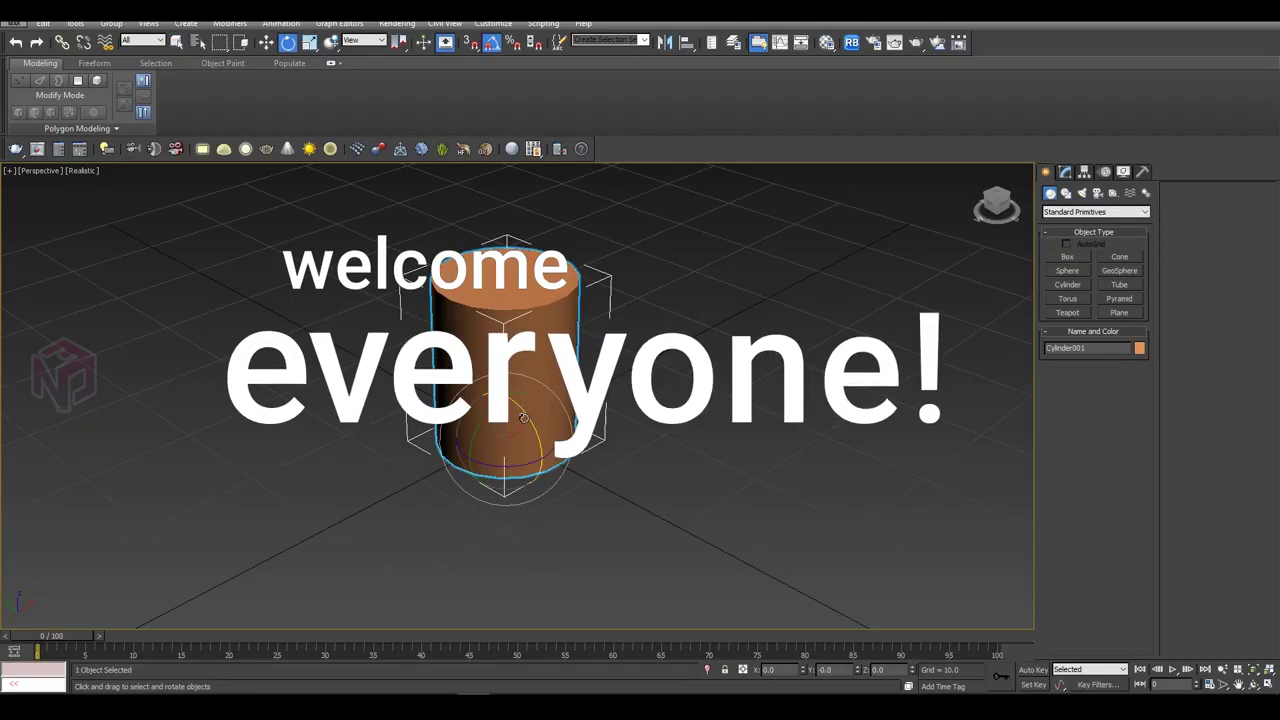
Step: Display the sideways 12-sided cylinder's radius 6 and height 14 in the Modify panel
click(1066, 172)
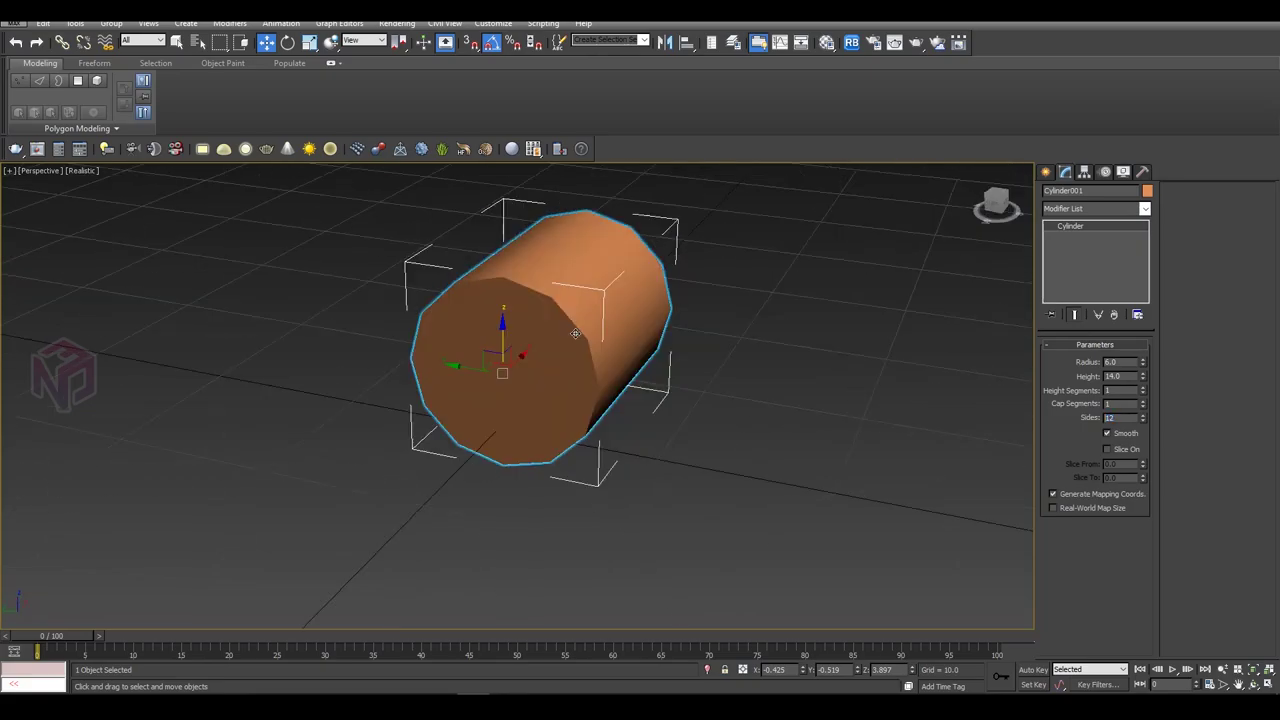
Step: Bring up the cylinder's quad menu to convert it to Editable Poly
right_click(679, 445)
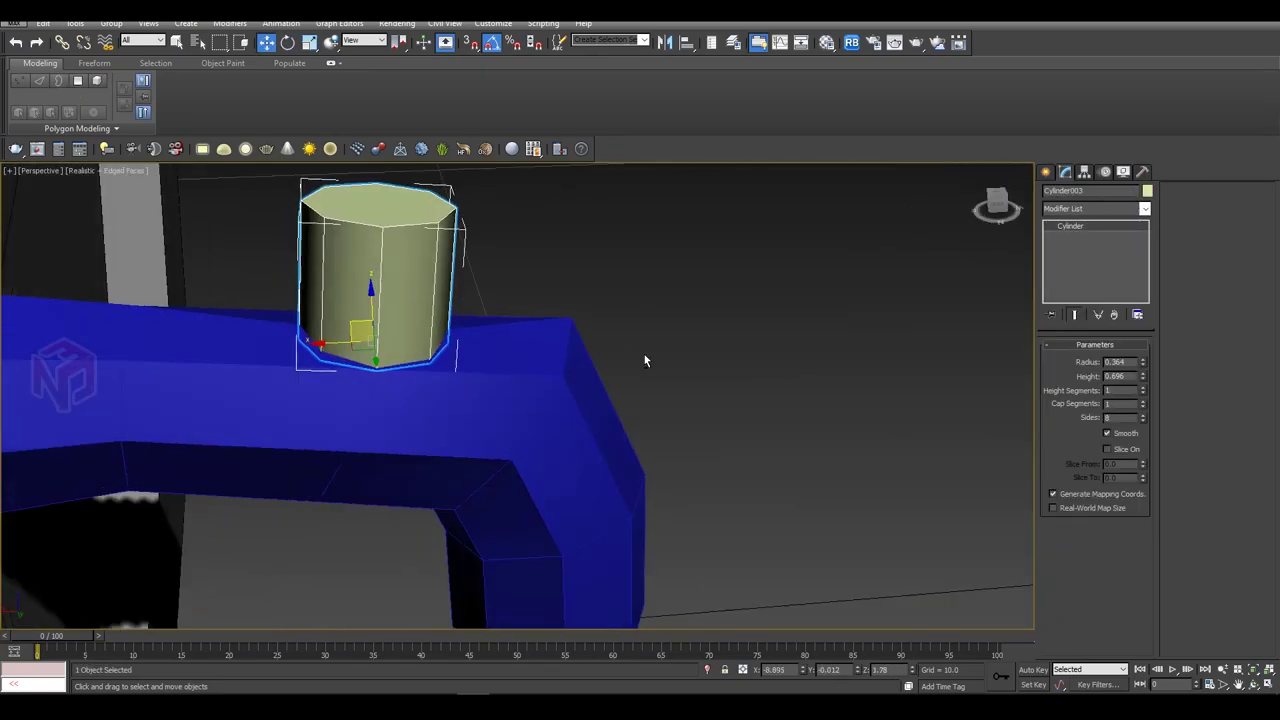
Step: Orbit around the pipe to frame the small cap cylinder on its top
alt+middle_drag(645, 361, 470, 361)
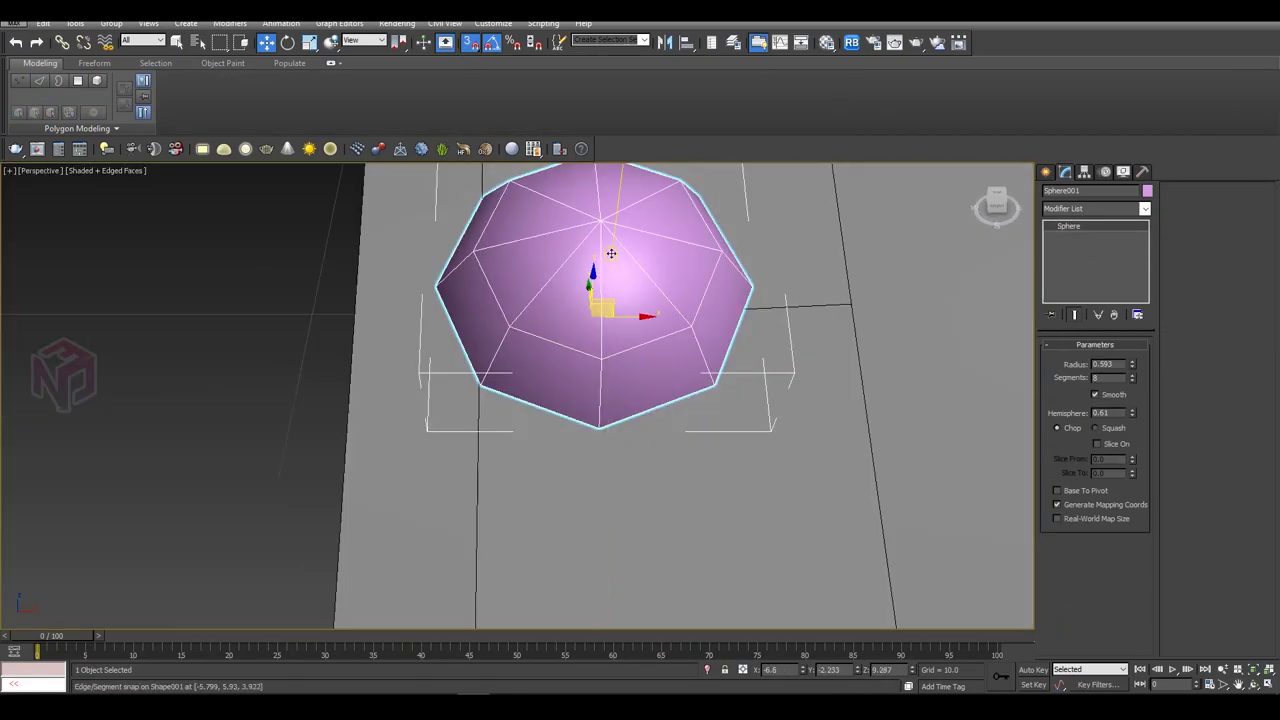
Step: Choose the reference coordinate system used for transforms
click(365, 40)
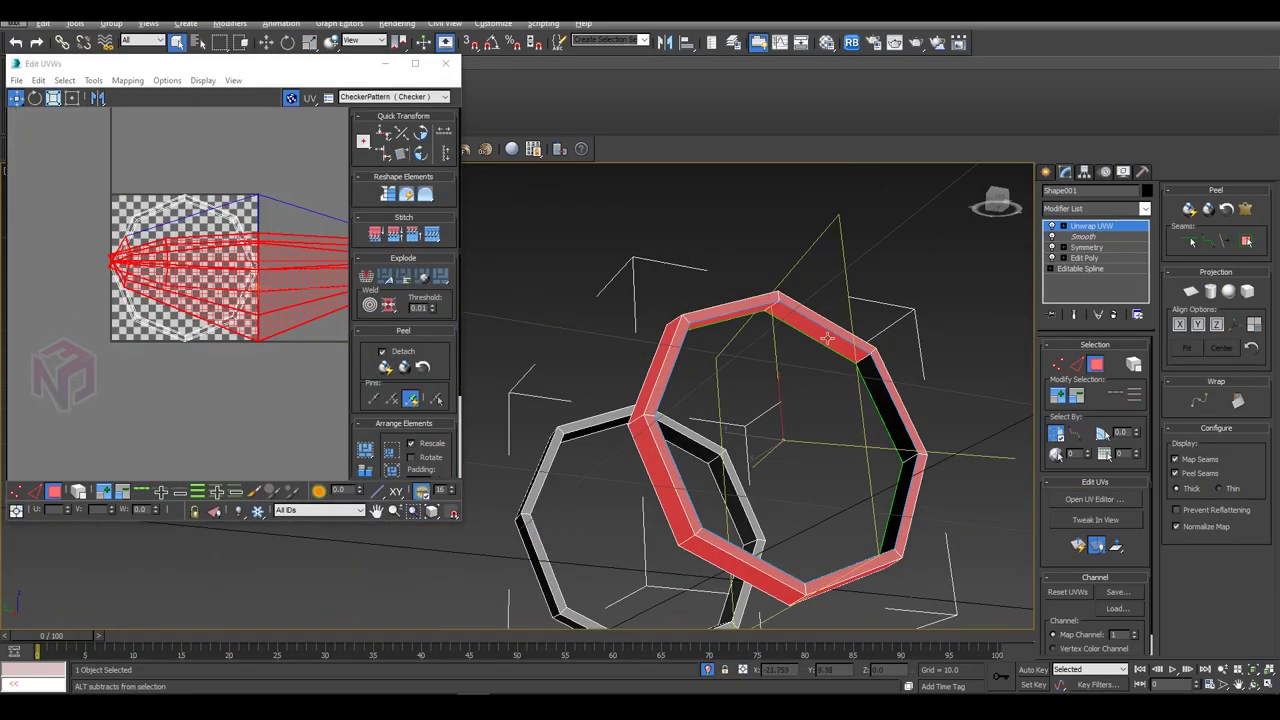
Step: Planar-project UVs onto the selected ring faces and bring up the UV editor's options
click(1192, 293)
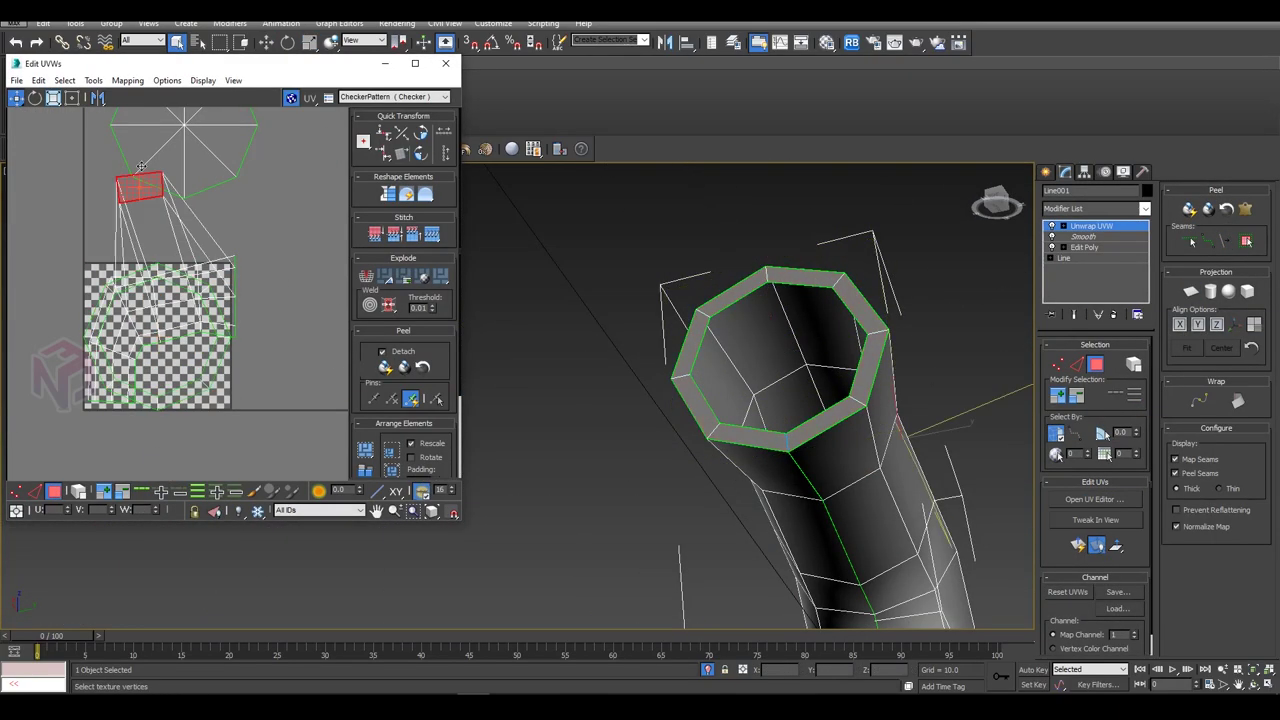
click(167, 80)
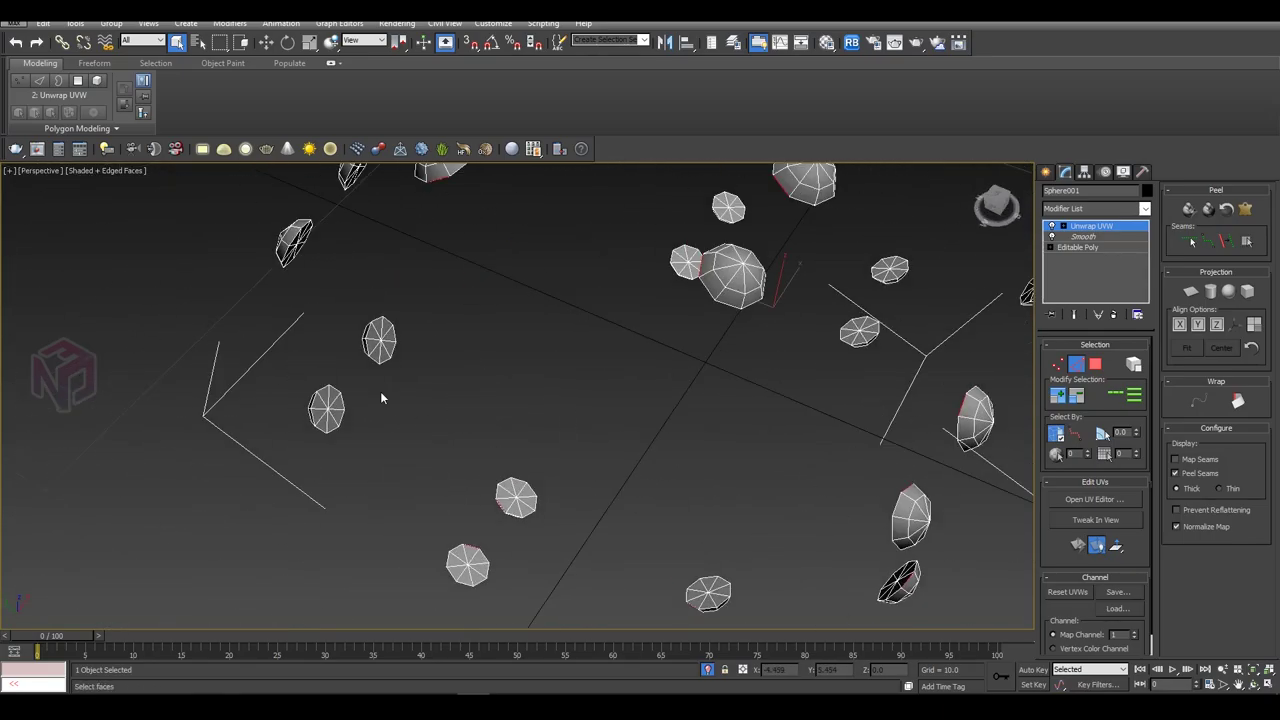
Step: Orbit in close and look down on the stud nail heads to check them
alt+middle_drag(380, 398, 665, 340)
alt+middle_drag(745, 398, 831, 283)
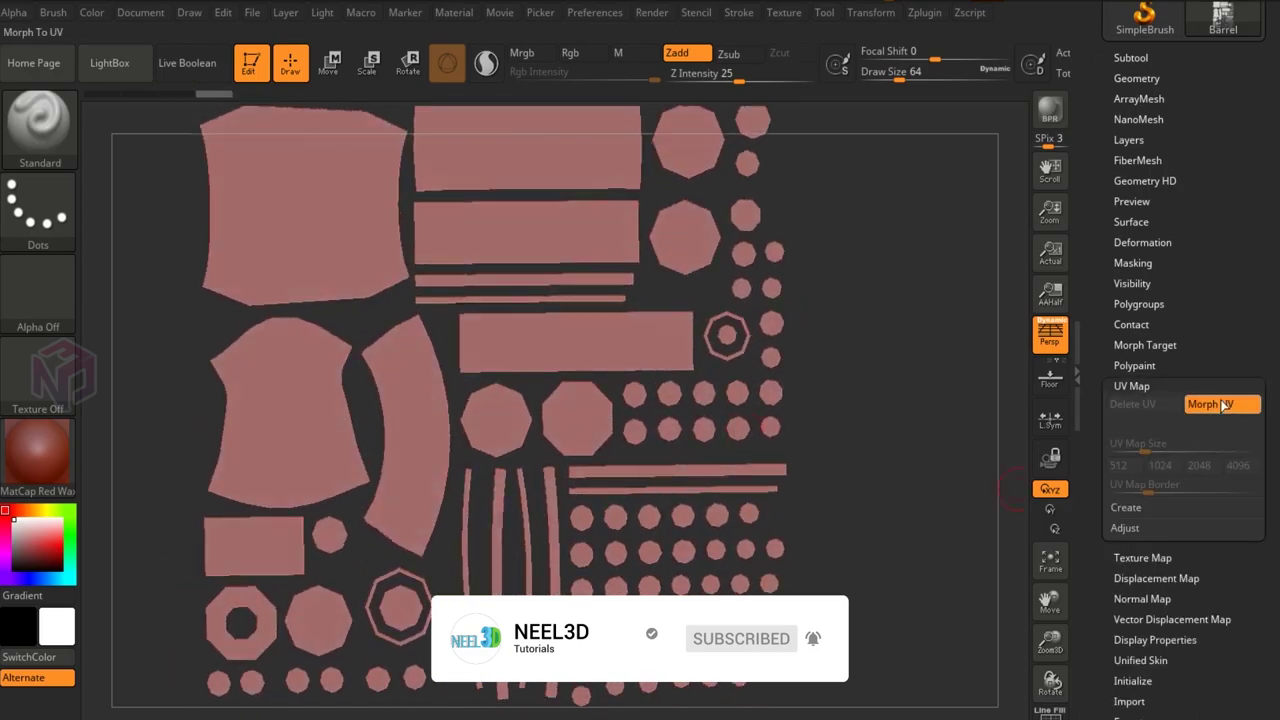
Step: Expand the barrel's Geometry settings and turn the barrel upright in a side-on view
click(1136, 78)
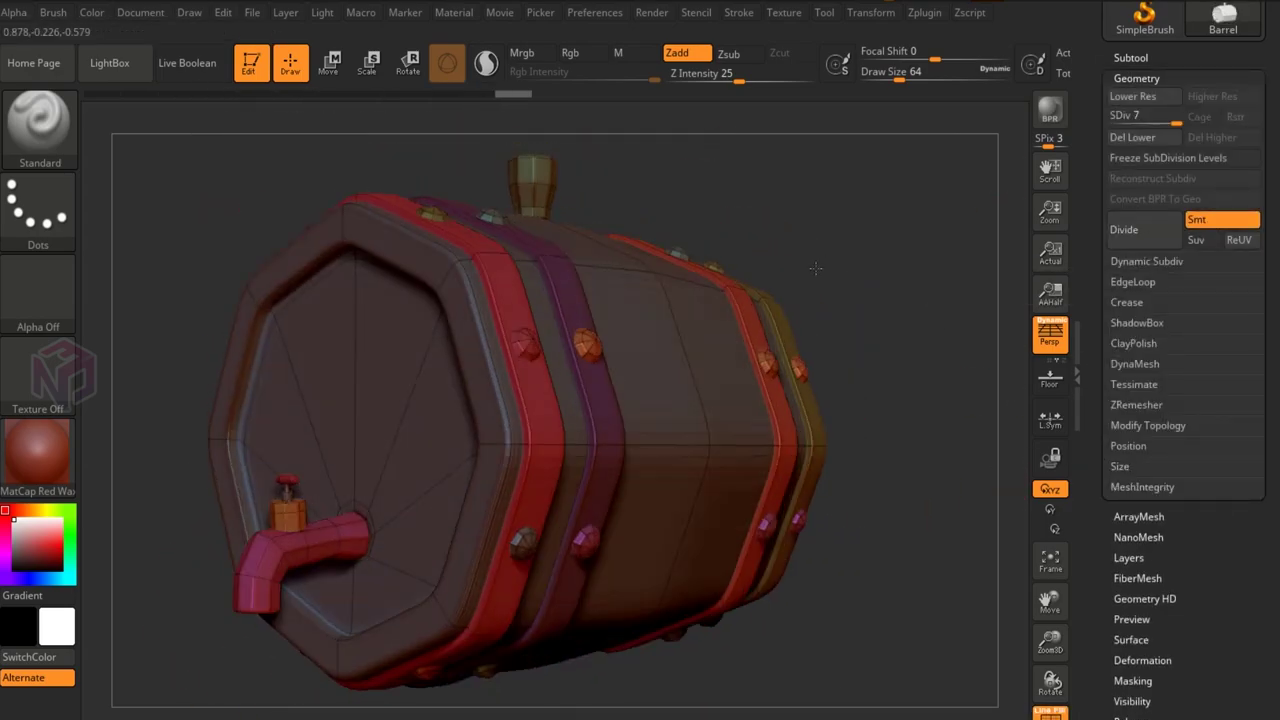
drag(924, 391, 834, 394)
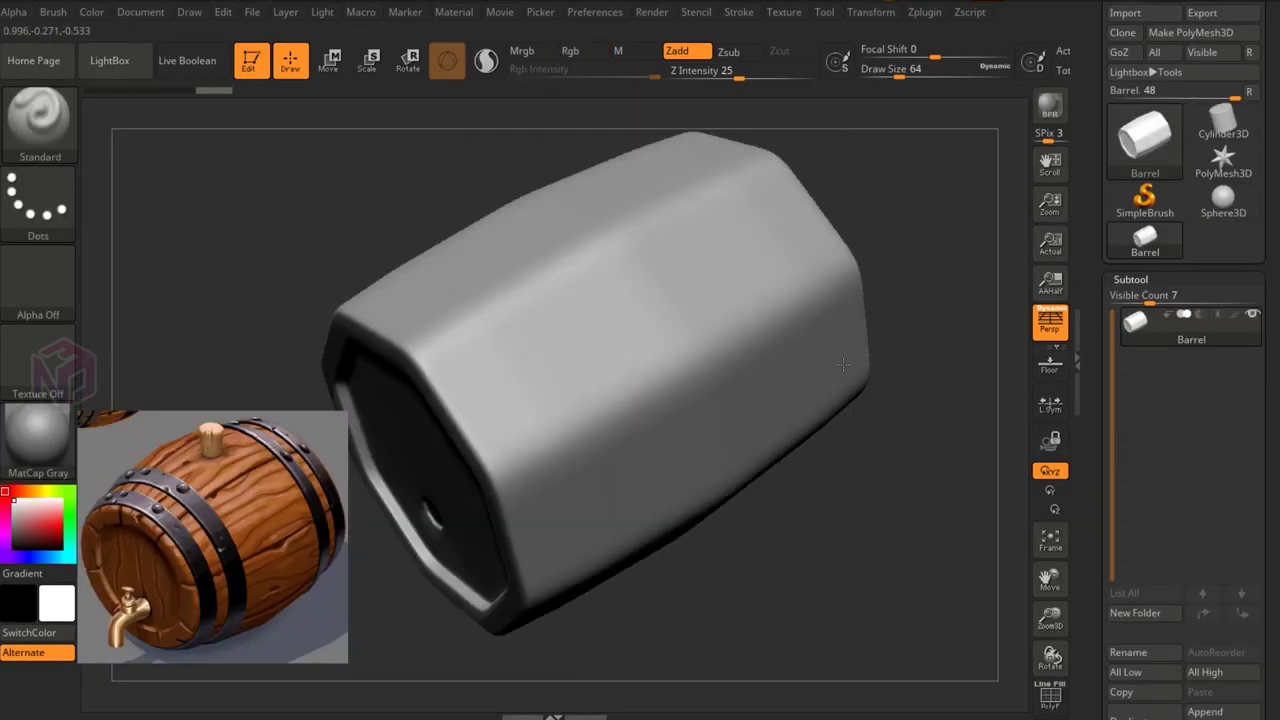
drag(806, 294, 749, 109)
drag(817, 183, 855, 175)
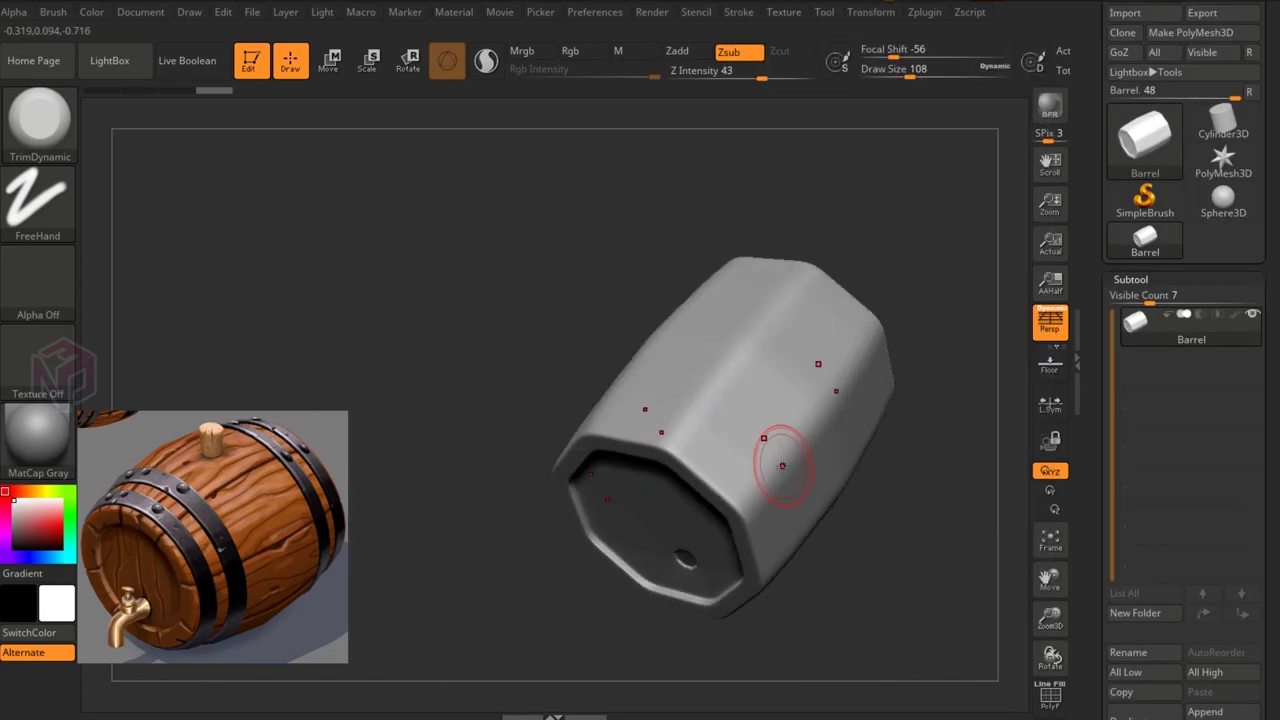
Step: Orbit around the barrel to inspect its octagonal end, the inset lid and the underside
mouse_move(650, 395)
mouse_down()
mouse_move(809, 243)
mouse_move(896, 316)
mouse_move(556, 373)
mouse_up()
mouse_move(650, 356)
mouse_down()
mouse_move(543, 314)
mouse_move(957, 340)
mouse_up()
mouse_move(547, 528)
mouse_down()
mouse_move(997, 386)
mouse_move(622, 368)
mouse_up()
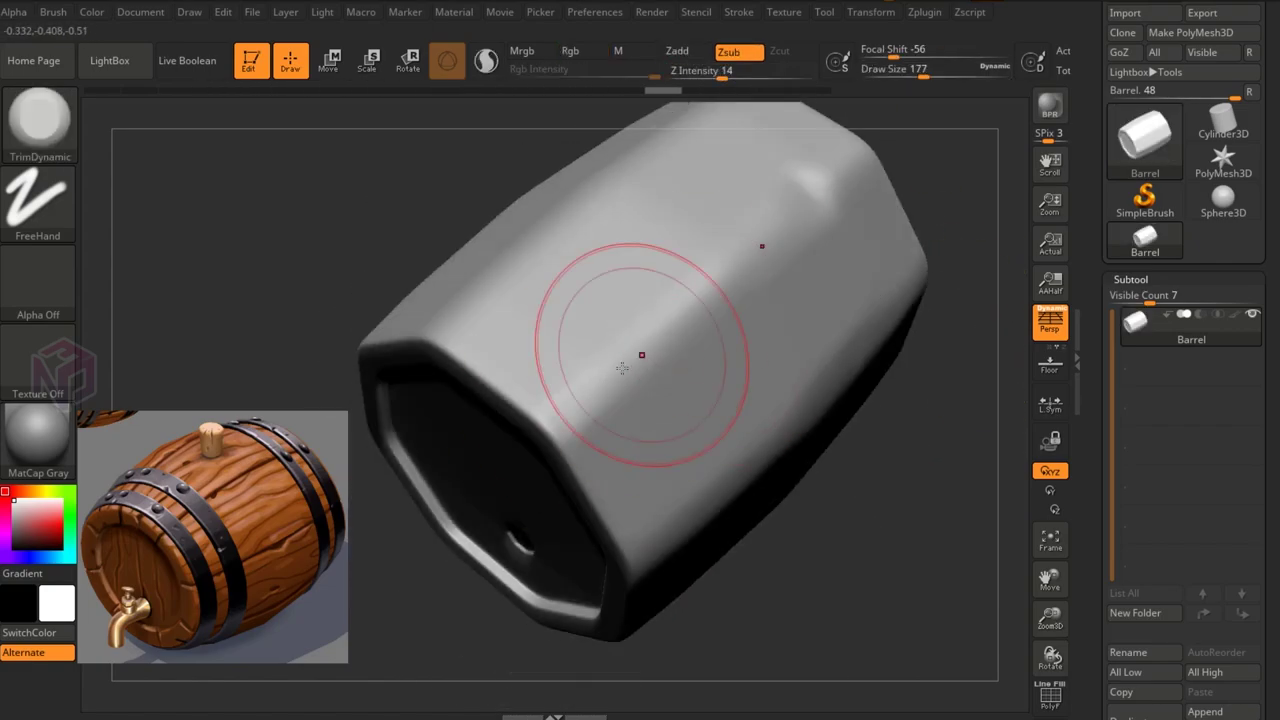
drag(948, 163, 600, 343)
shift+drag(871, 357, 920, 249)
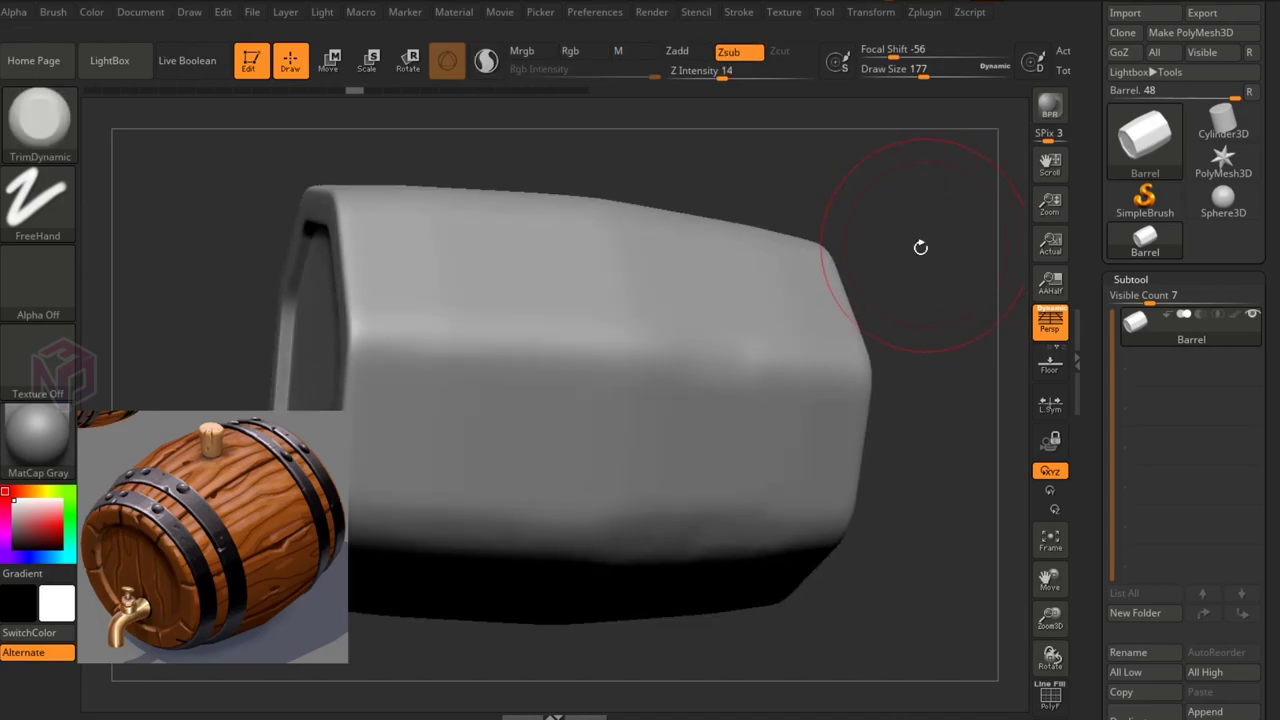
drag(387, 324, 728, 343)
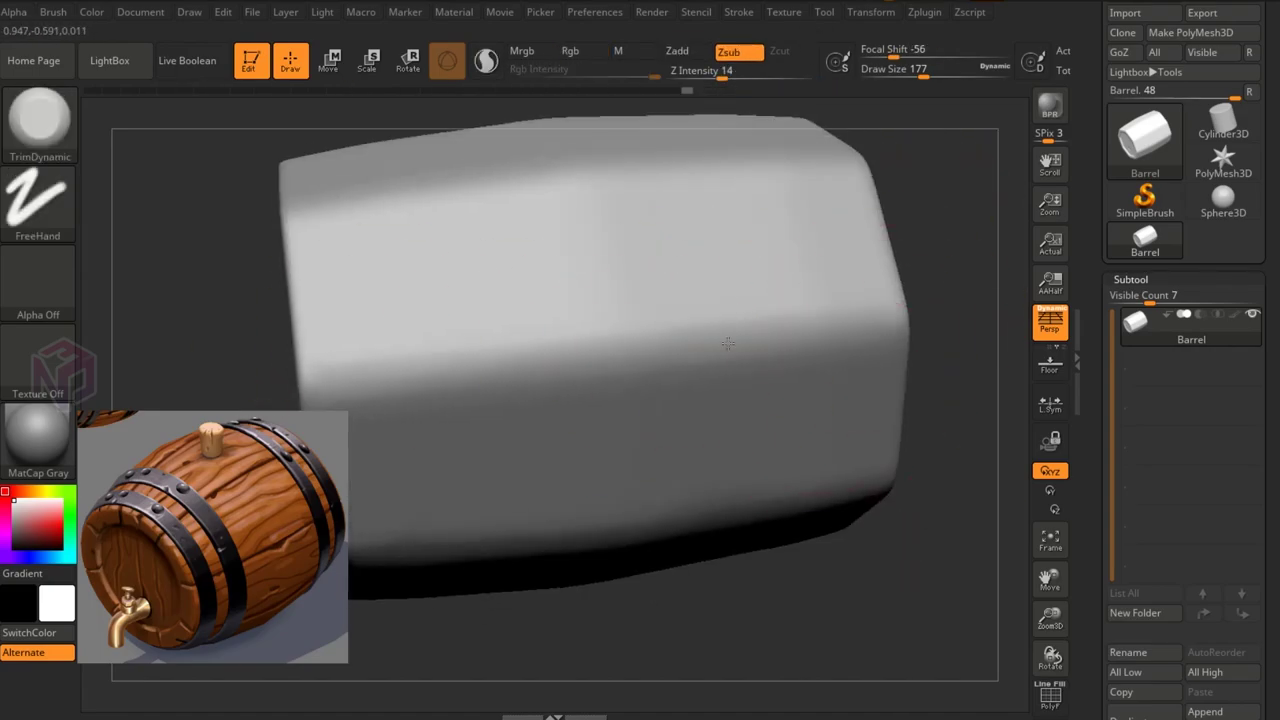
mouse_move(400, 378)
mouse_down()
mouse_move(397, 449)
mouse_move(871, 309)
mouse_move(553, 450)
mouse_move(763, 240)
mouse_move(634, 286)
mouse_move(603, 389)
mouse_move(882, 204)
mouse_move(586, 337)
mouse_move(669, 452)
mouse_move(552, 396)
mouse_up()
drag(863, 494, 672, 333)
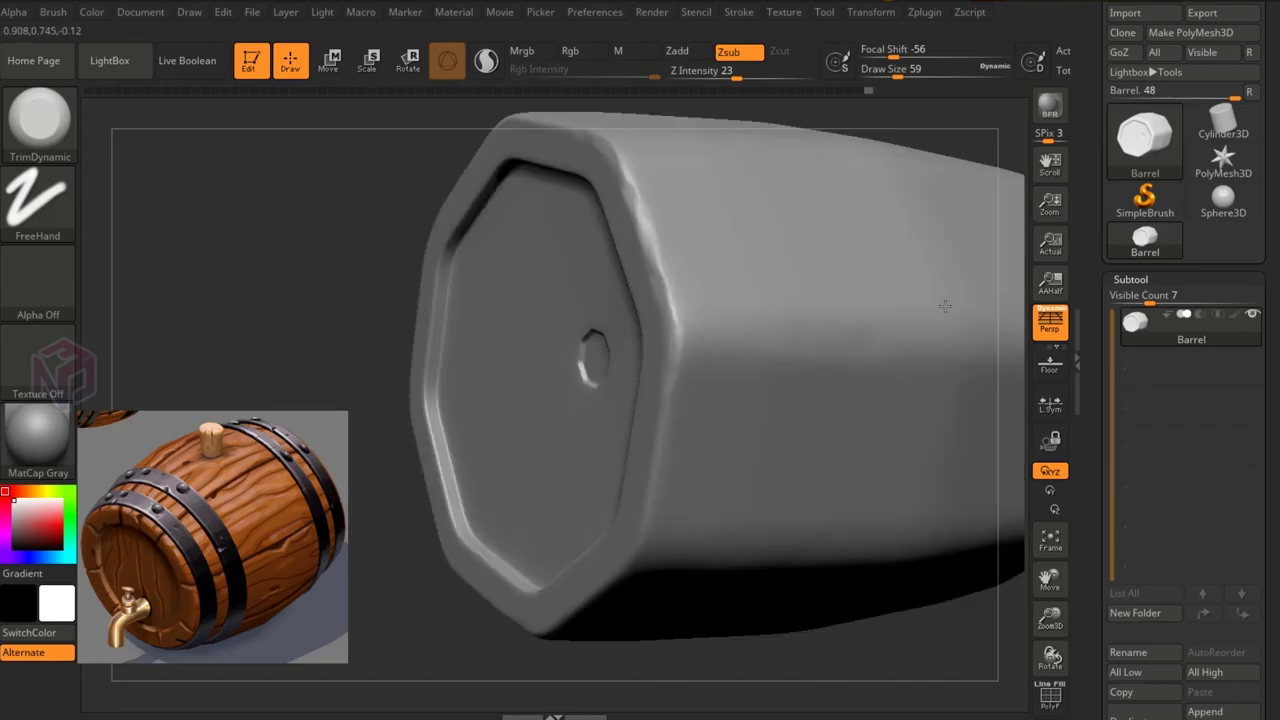
mouse_move(620, 545)
mouse_down()
mouse_move(700, 414)
mouse_move(641, 489)
mouse_up()
mouse_move(510, 265)
mouse_down()
mouse_move(922, 401)
mouse_move(866, 295)
mouse_up()
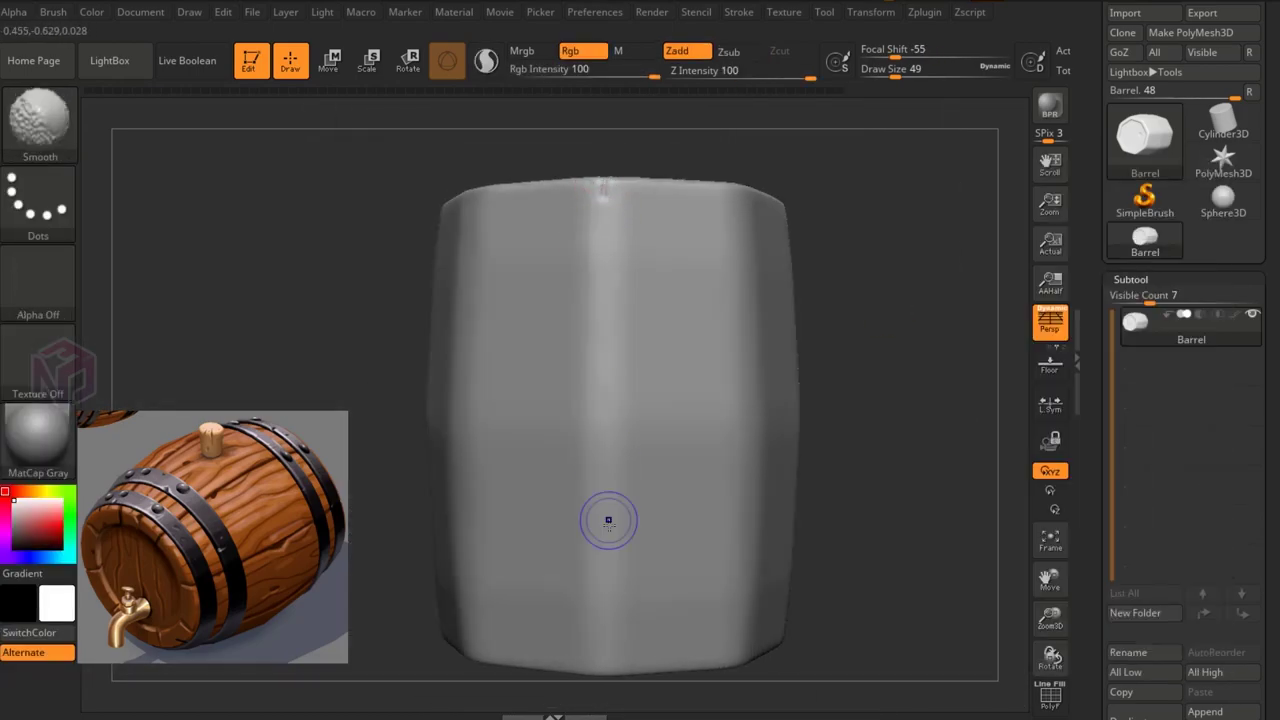
Step: Frame the barrel from the top and sides, then carve the first grooves into a side stave
mouse_move(604, 430)
mouse_down()
mouse_move(894, 366)
mouse_move(604, 430)
mouse_up()
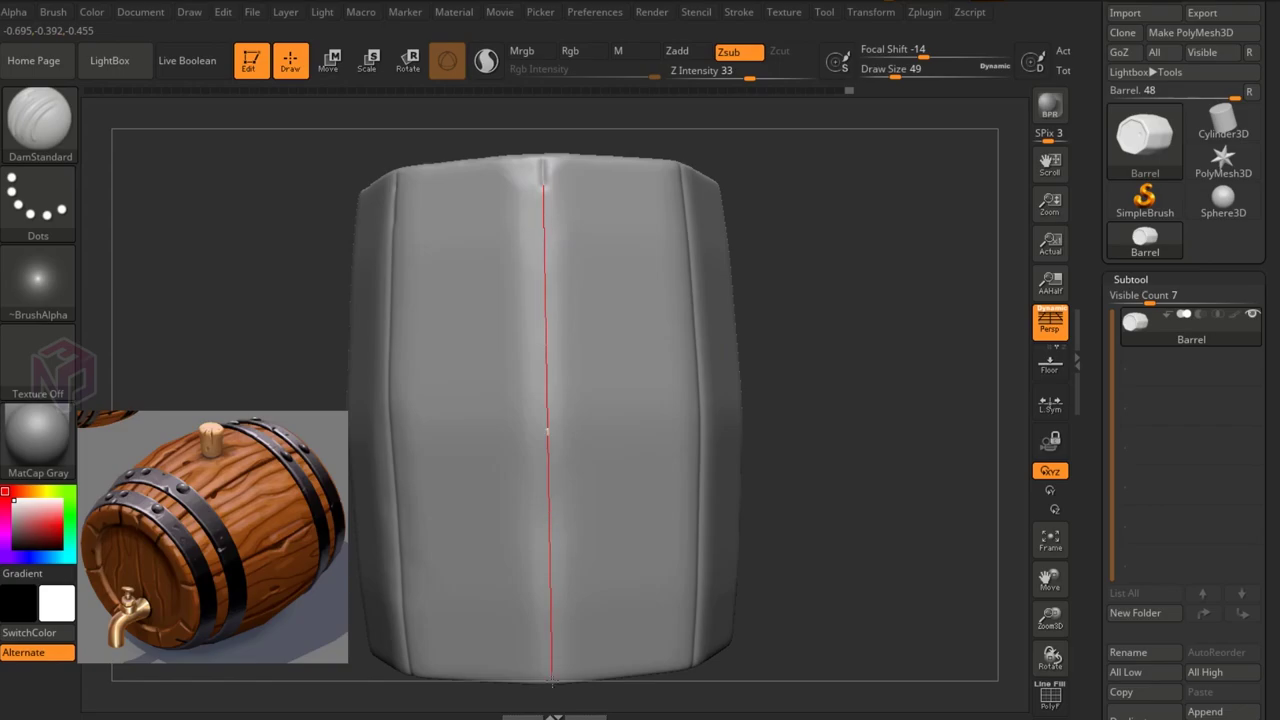
alt+drag(506, 411, 603, 356)
mouse_move(694, 667)
mouse_down()
mouse_move(509, 446)
mouse_move(729, 620)
mouse_up()
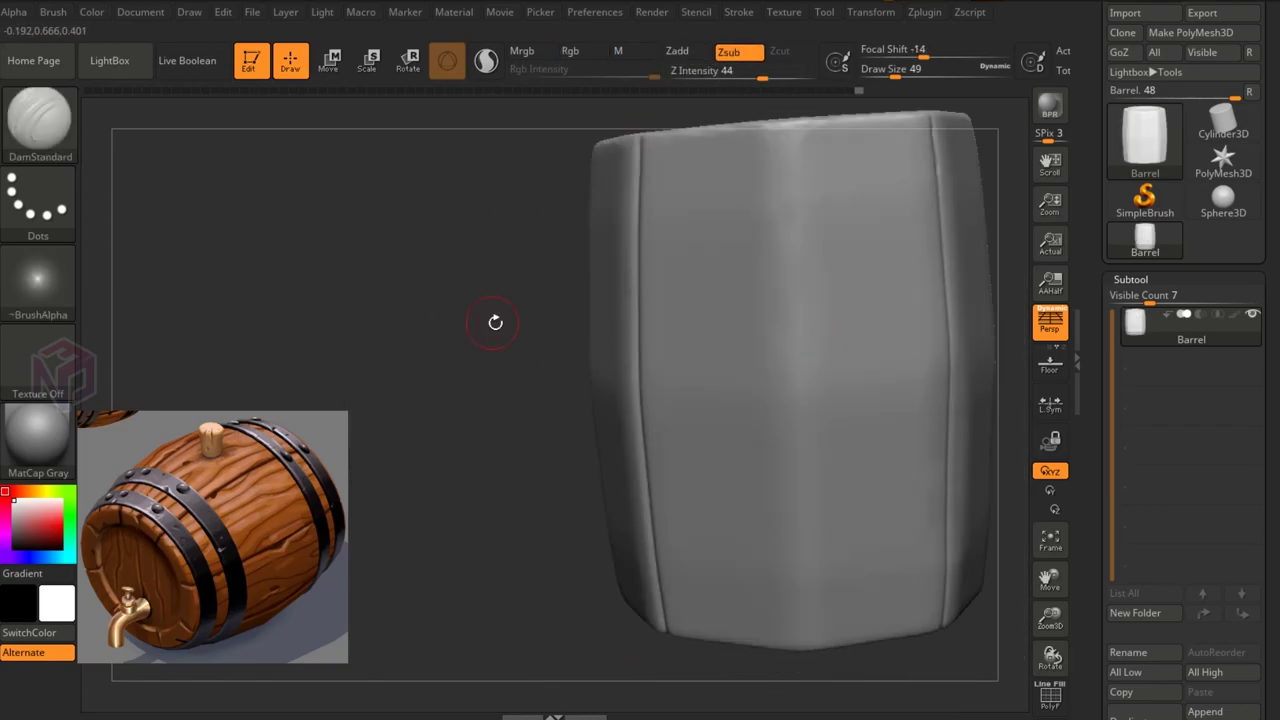
drag(494, 323, 677, 150)
drag(795, 234, 930, 286)
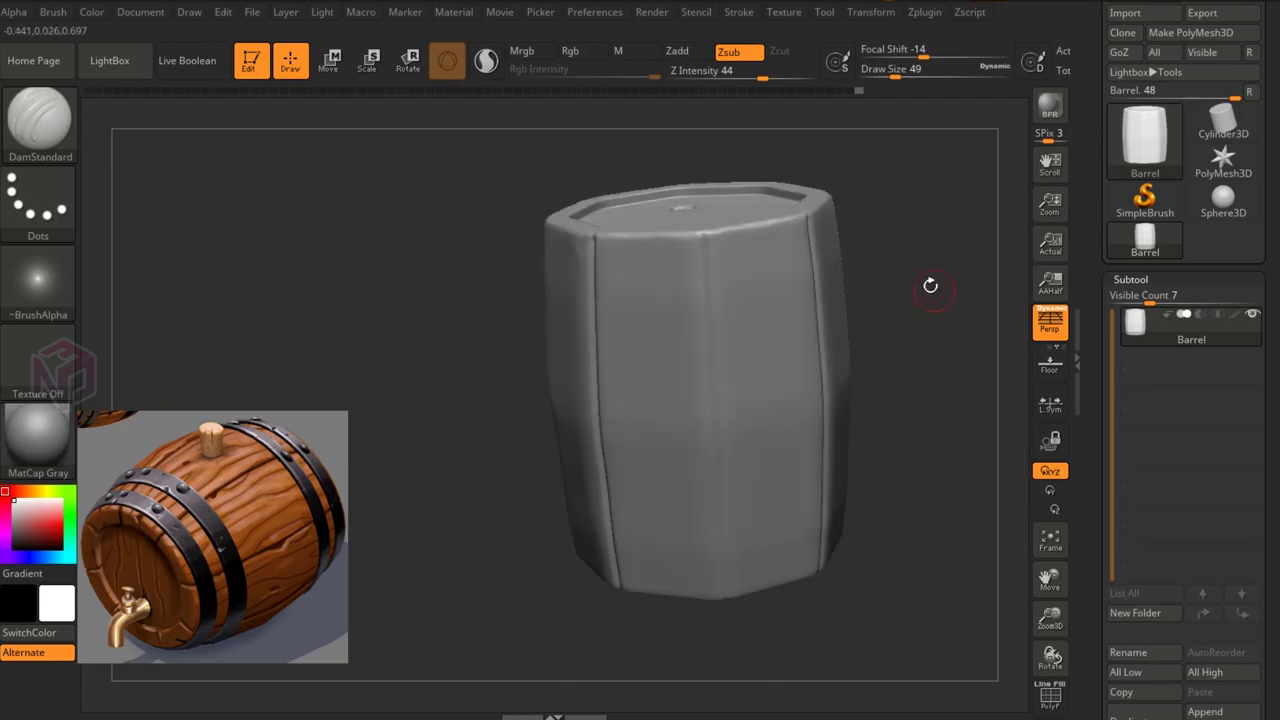
drag(929, 380, 595, 320)
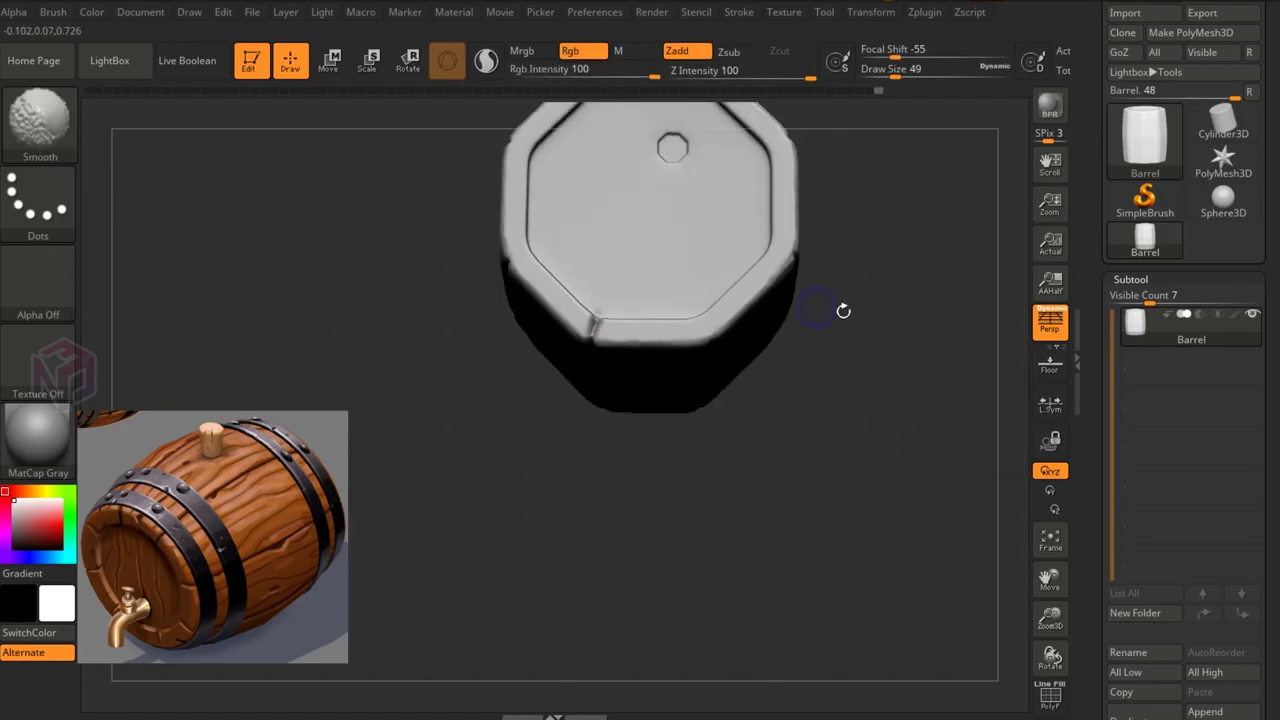
shift+drag(843, 311, 808, 347)
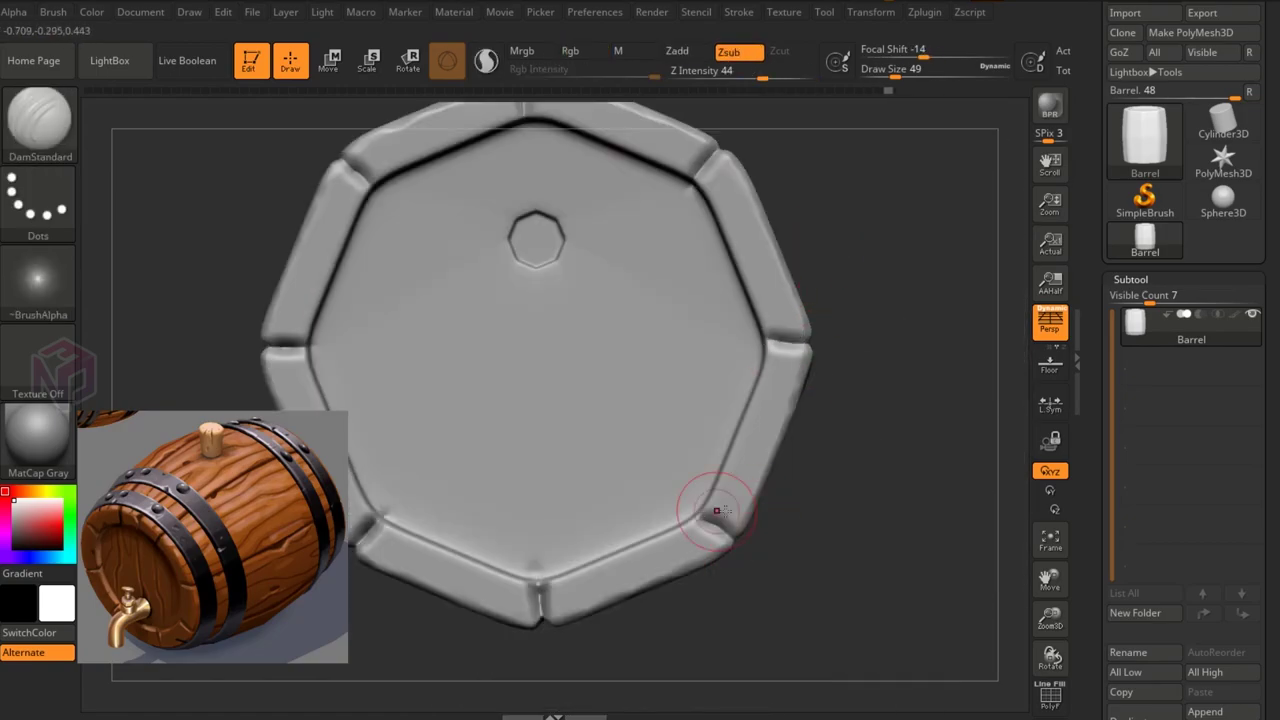
mouse_move(716, 511)
mouse_down()
mouse_move(433, 272)
mouse_move(486, 366)
mouse_move(491, 300)
mouse_move(861, 609)
mouse_move(591, 220)
mouse_move(444, 392)
mouse_up()
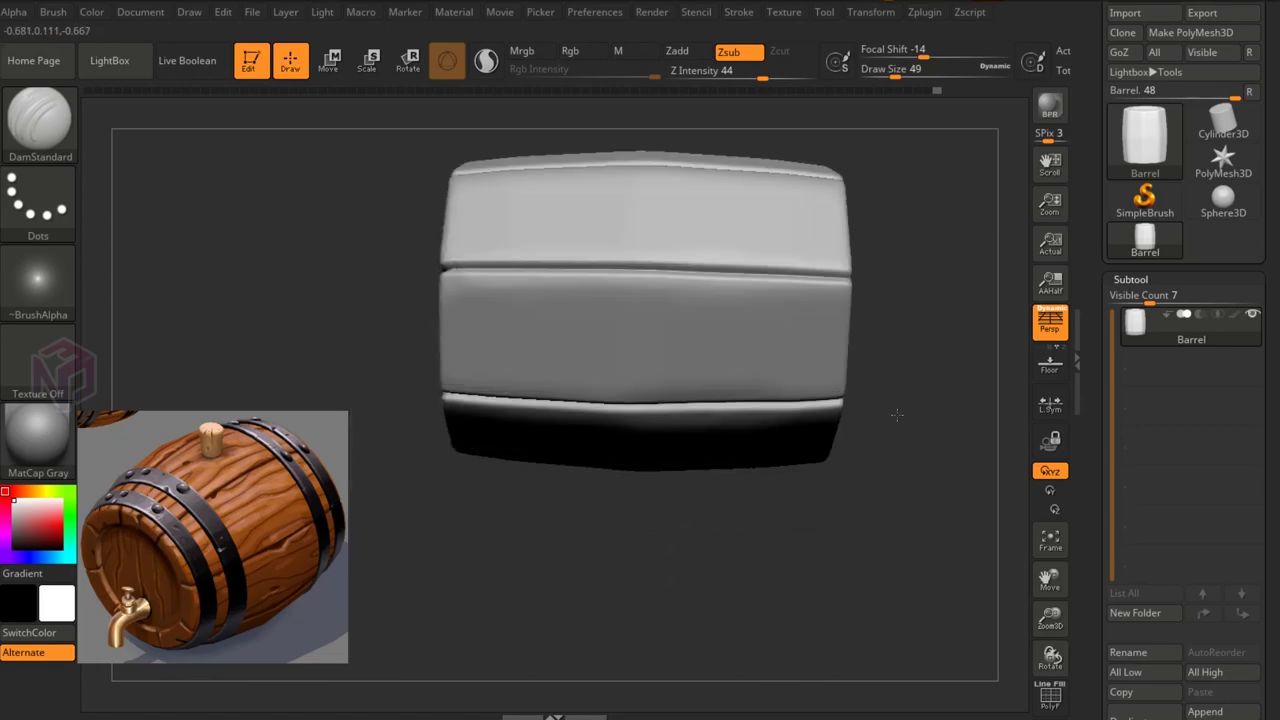
mouse_move(893, 250)
mouse_down()
mouse_move(760, 300)
mouse_move(513, 300)
mouse_move(300, 350)
mouse_move(340, 300)
mouse_move(274, 352)
mouse_up()
drag(566, 213, 711, 354)
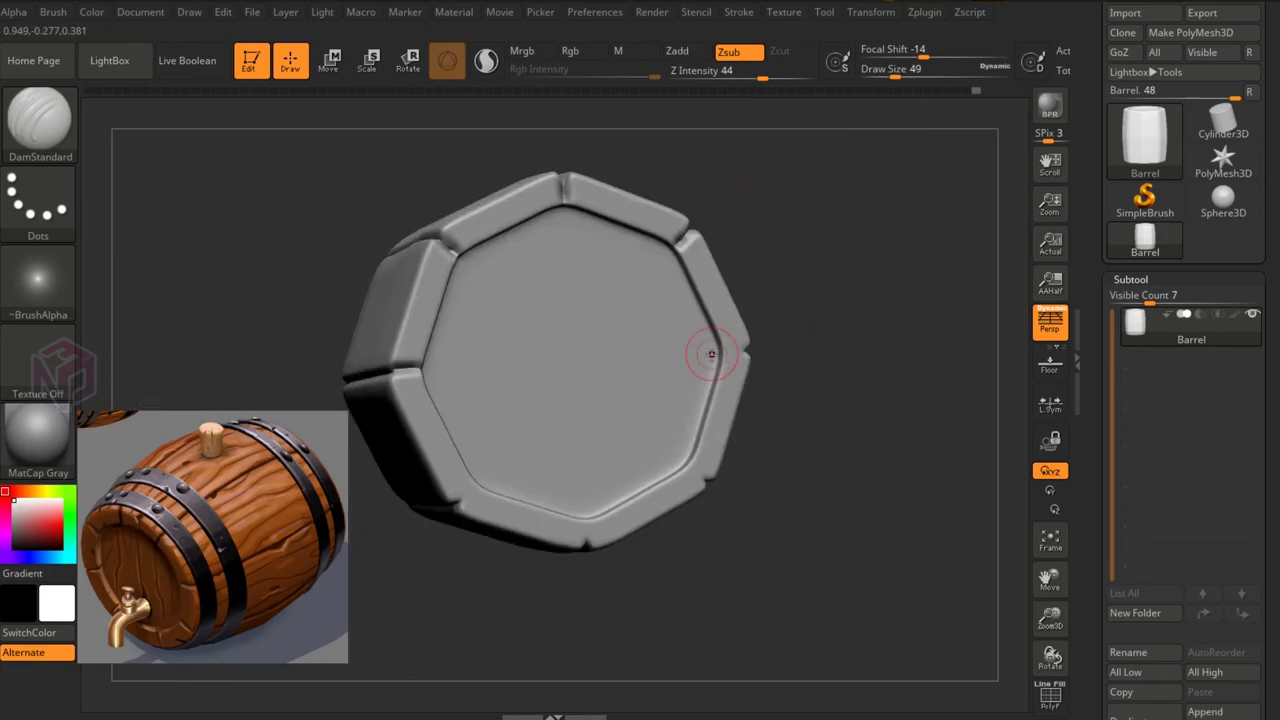
mouse_move(535, 530)
mouse_down()
mouse_move(788, 450)
mouse_move(686, 214)
mouse_move(497, 309)
mouse_move(434, 391)
mouse_up()
key(comma)
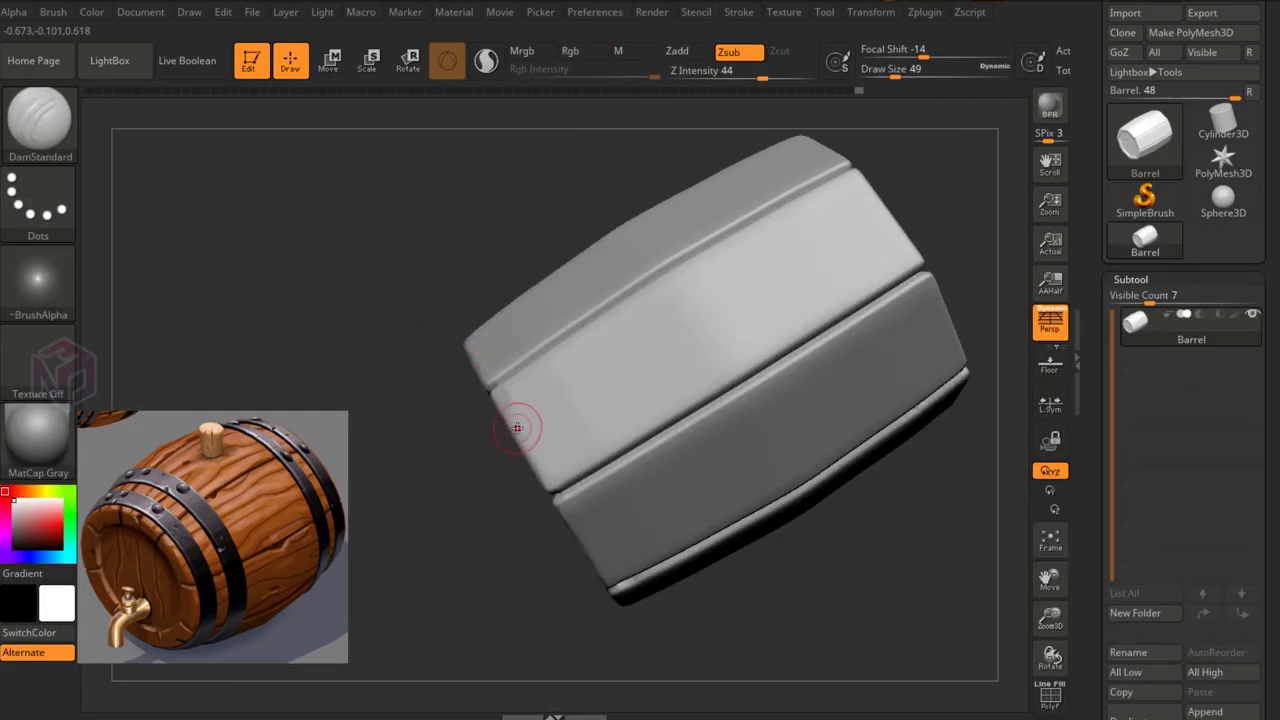
drag(440, 430, 430, 300)
mouse_move(688, 298)
mouse_down()
mouse_move(607, 377)
mouse_move(777, 429)
mouse_move(729, 357)
mouse_move(836, 278)
mouse_move(894, 503)
mouse_move(455, 405)
mouse_move(871, 331)
mouse_move(471, 434)
mouse_move(704, 432)
mouse_move(523, 357)
mouse_move(486, 314)
mouse_move(560, 320)
mouse_move(722, 479)
mouse_move(817, 324)
mouse_up()
Step: Carve wood-grain lines along the side and top staves, turning the barrel between strokes
drag(652, 471, 480, 400)
mouse_move(703, 450)
mouse_down()
mouse_move(443, 320)
mouse_move(438, 414)
mouse_up()
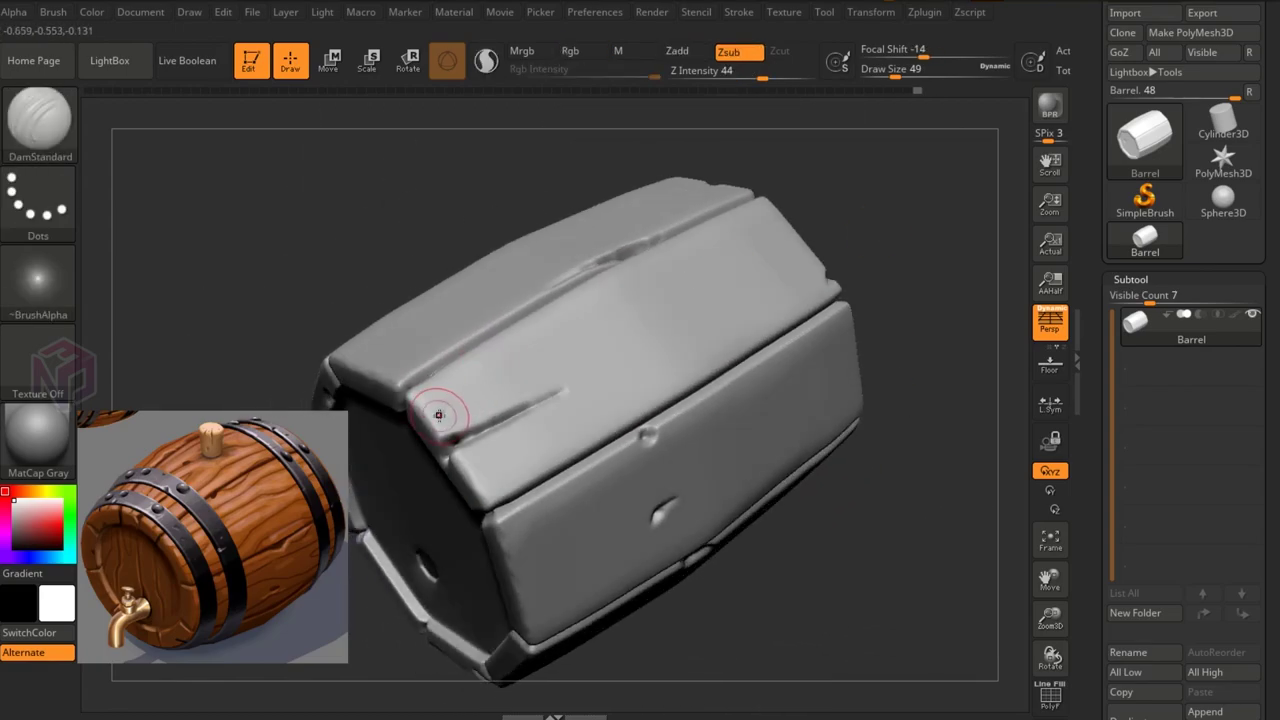
mouse_move(848, 228)
mouse_down()
mouse_move(513, 433)
mouse_move(786, 280)
mouse_move(704, 328)
mouse_up()
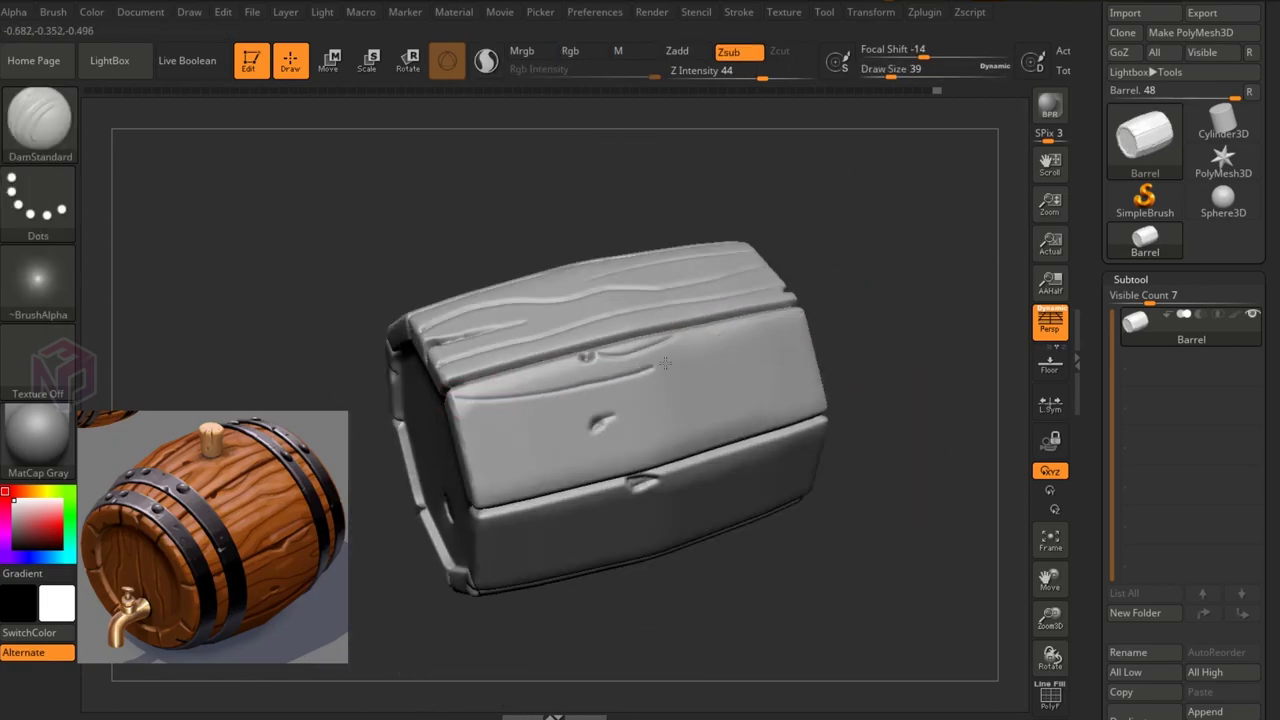
drag(905, 418, 729, 402)
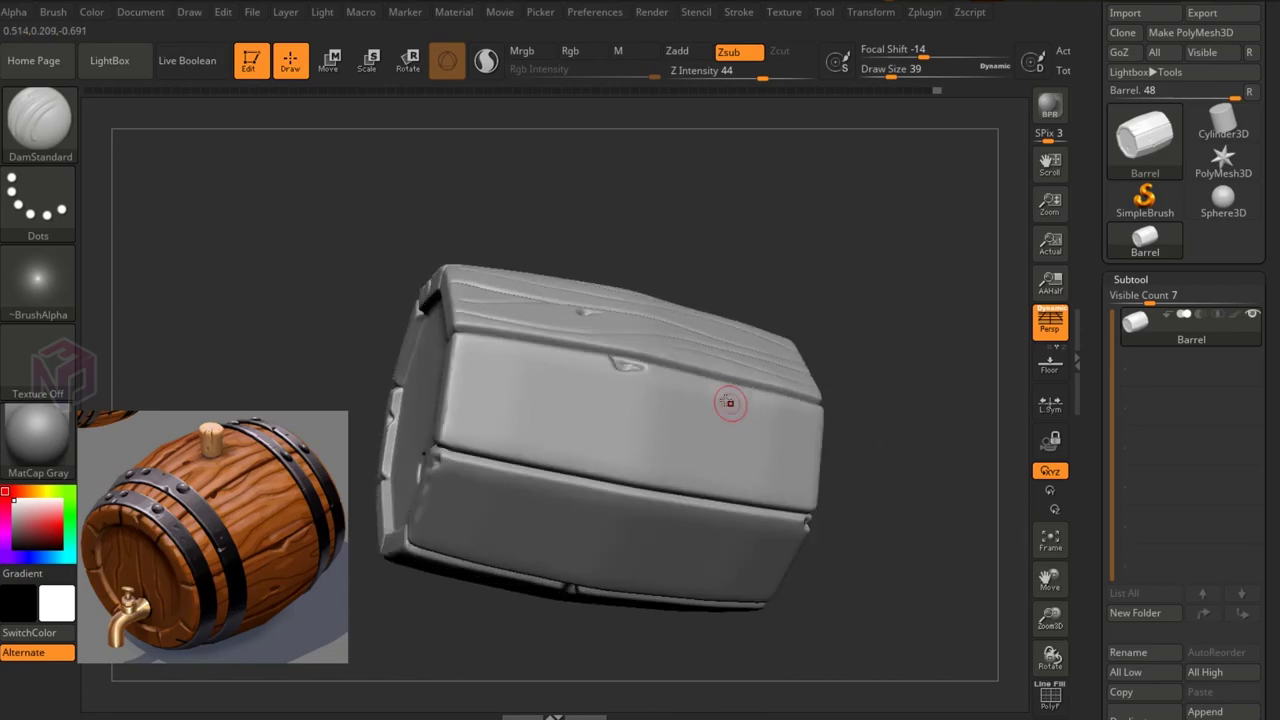
mouse_move(426, 545)
mouse_down()
mouse_move(886, 443)
mouse_move(798, 433)
mouse_up()
drag(762, 487, 643, 417)
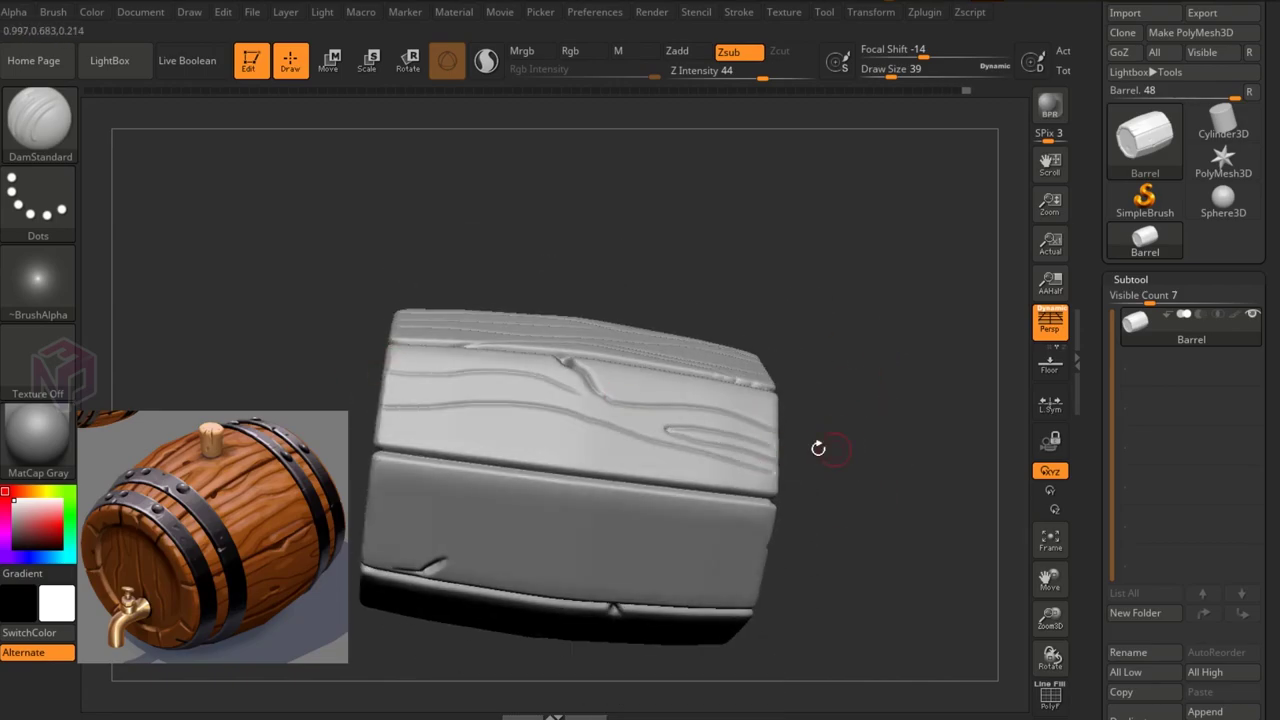
drag(818, 448, 650, 339)
mouse_move(559, 365)
mouse_down()
mouse_move(914, 391)
mouse_move(776, 441)
mouse_up()
drag(932, 325, 368, 365)
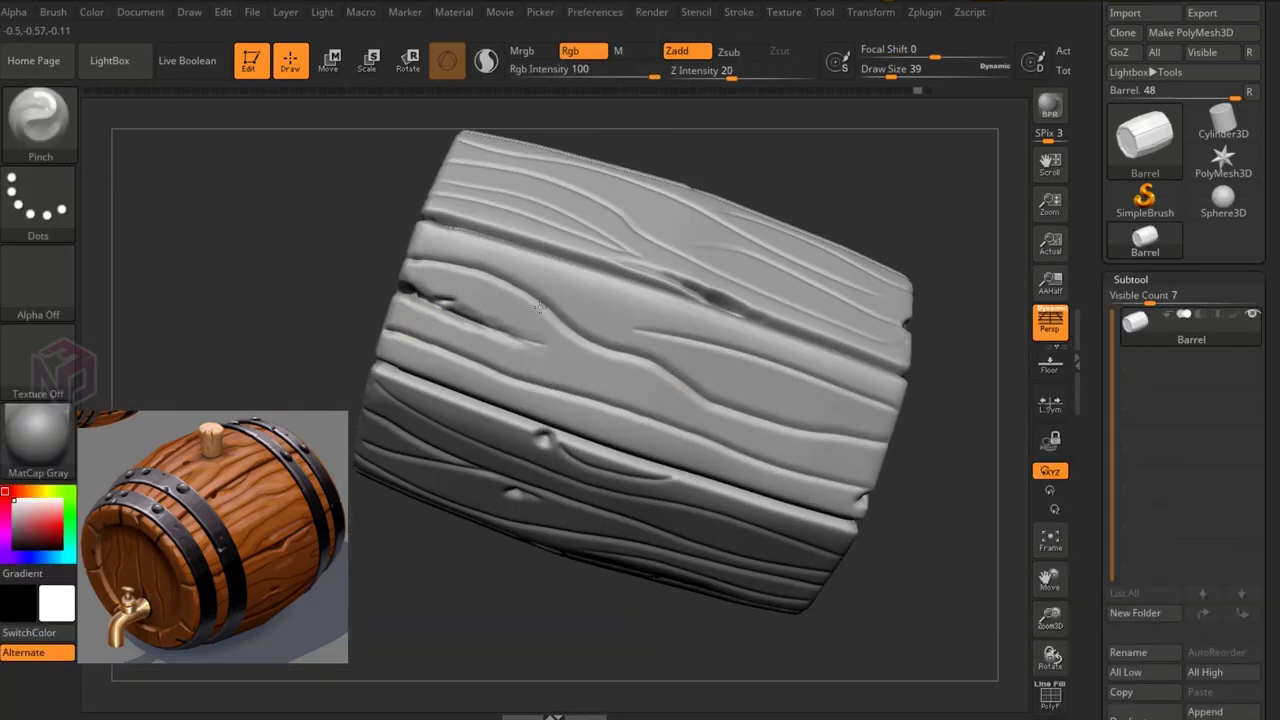
Step: Orbit around the barrel to inspect the grain on its top and side planks
drag(736, 350, 841, 308)
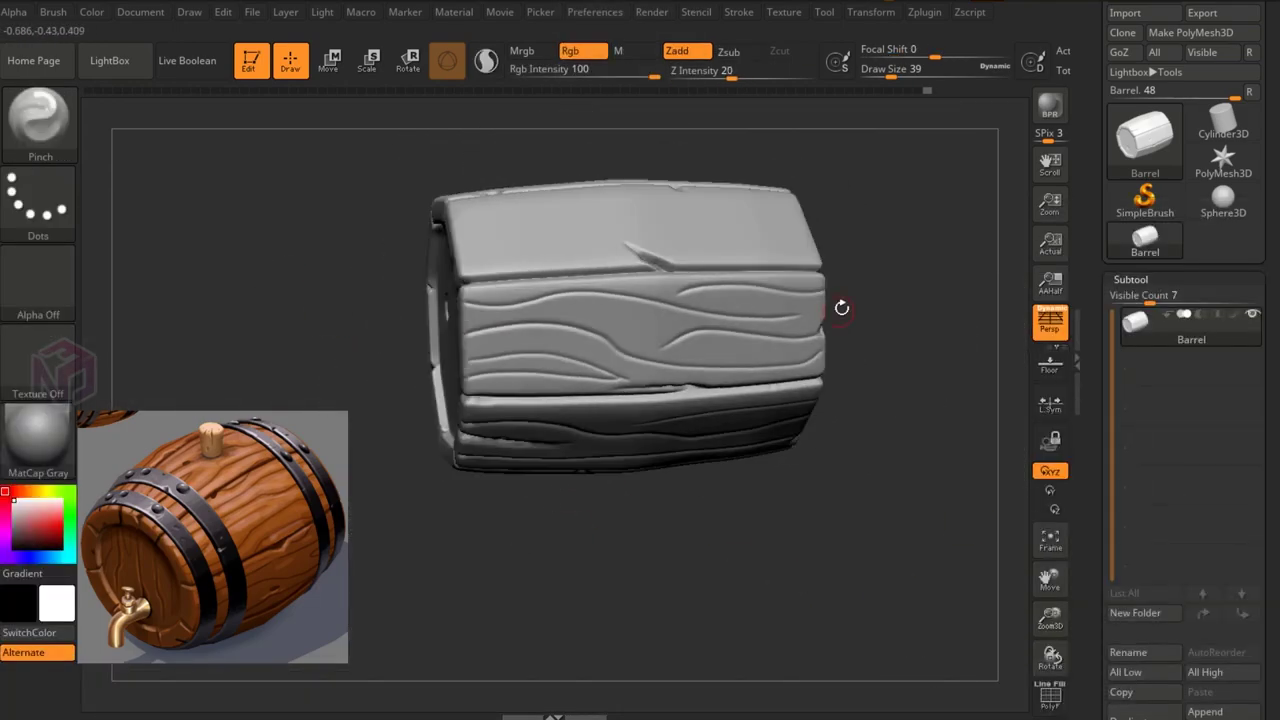
right_drag(614, 380, 796, 261)
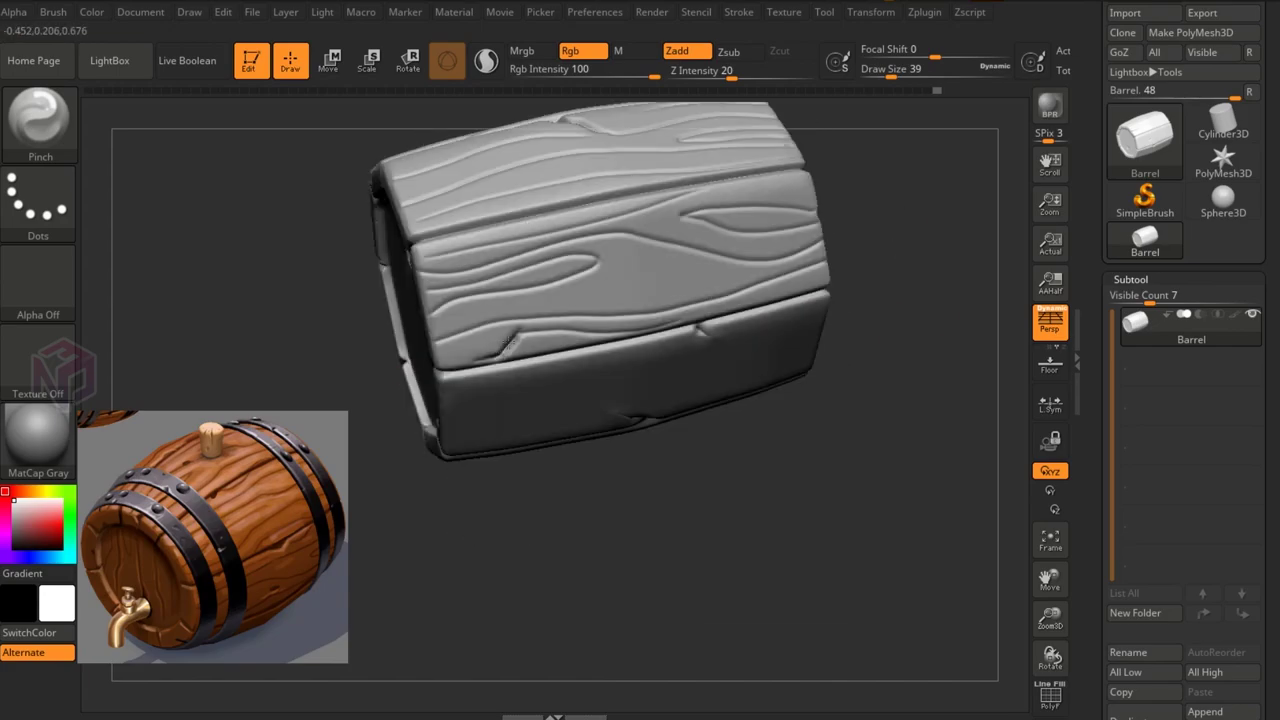
right_drag(848, 193, 780, 317)
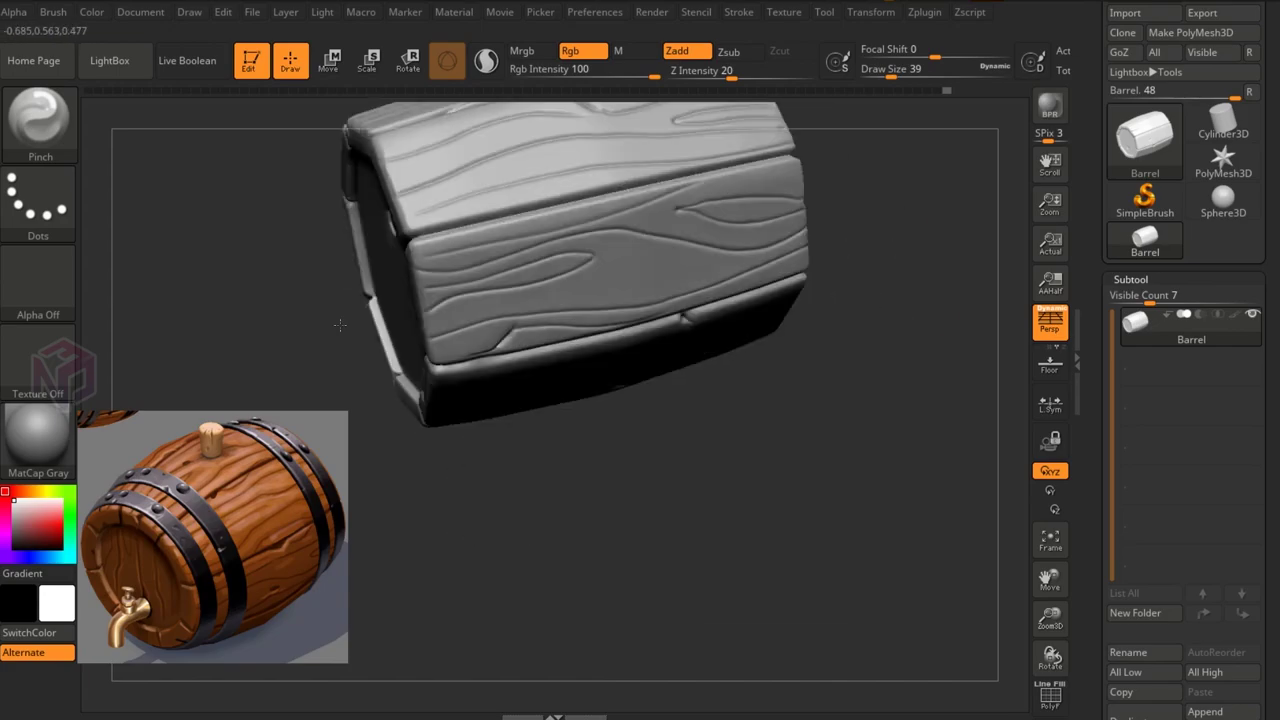
right_drag(640, 330, 600, 312)
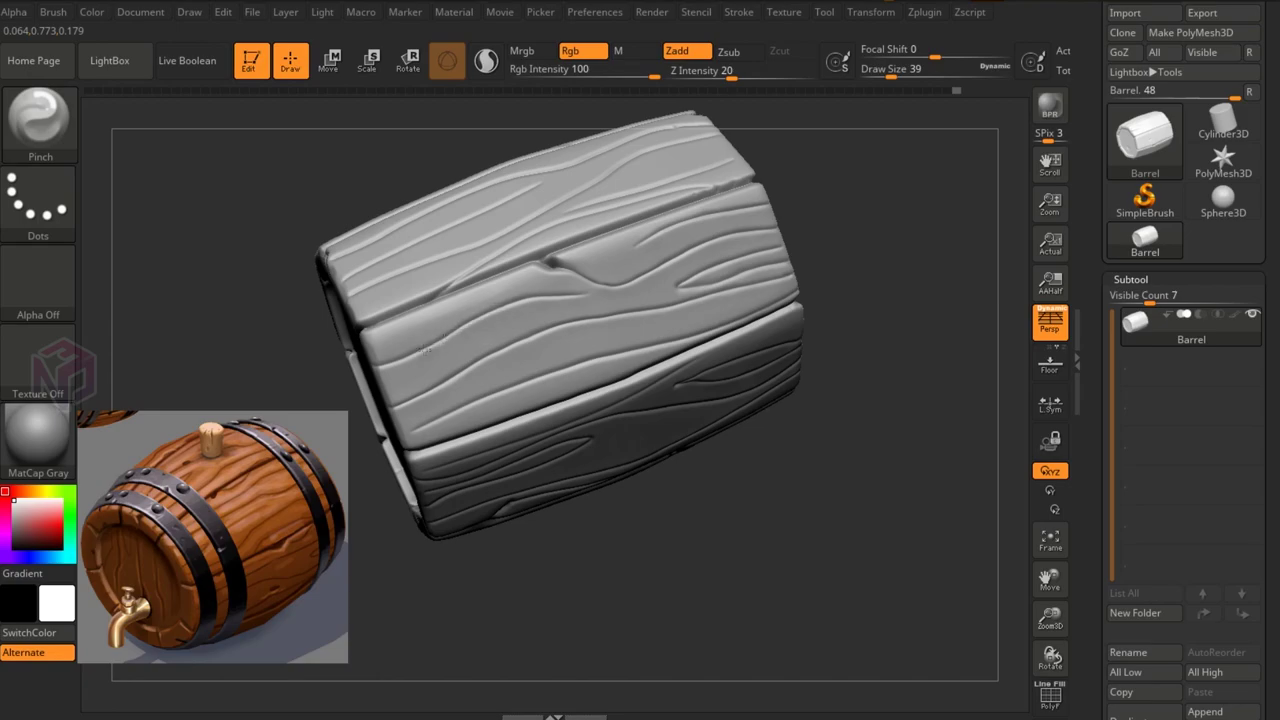
mouse_move(425, 349)
right_down()
mouse_move(886, 343)
mouse_move(434, 349)
mouse_move(449, 461)
right_up()
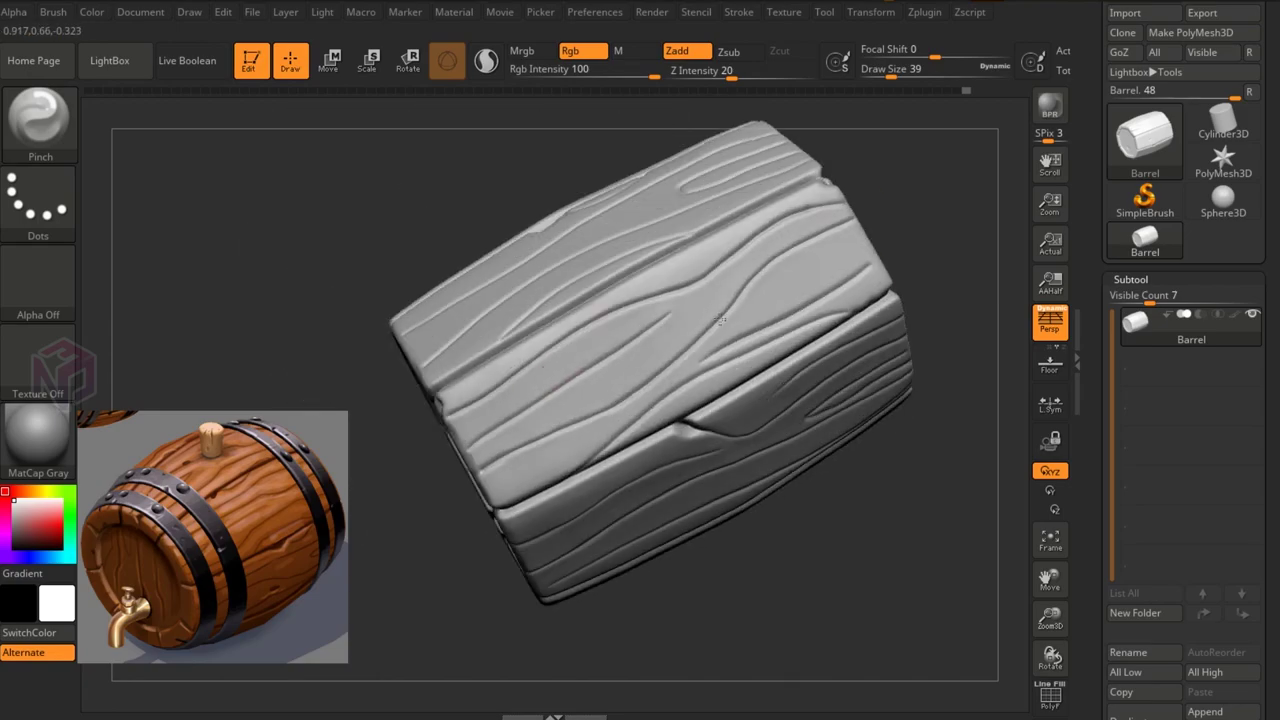
right_drag(812, 297, 726, 287)
mouse_move(640, 317)
right_down()
mouse_move(755, 335)
mouse_move(785, 355)
mouse_move(657, 289)
mouse_move(571, 313)
mouse_move(571, 380)
mouse_move(524, 398)
mouse_move(566, 333)
right_up()
Step: Switch to the DamStandard brush with B, D, S and review the staves and end cap
key(b)
key(d)
key(s)
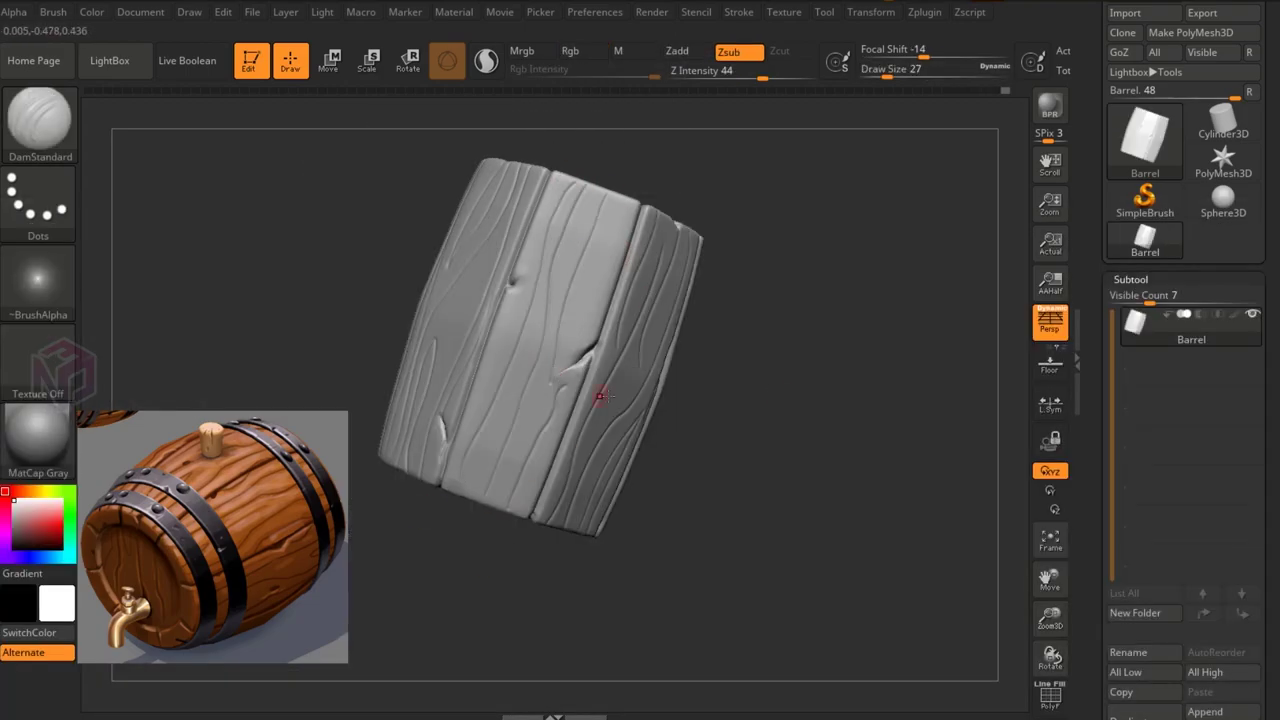
mouse_move(600, 397)
right_down()
mouse_move(457, 509)
mouse_move(809, 318)
right_up()
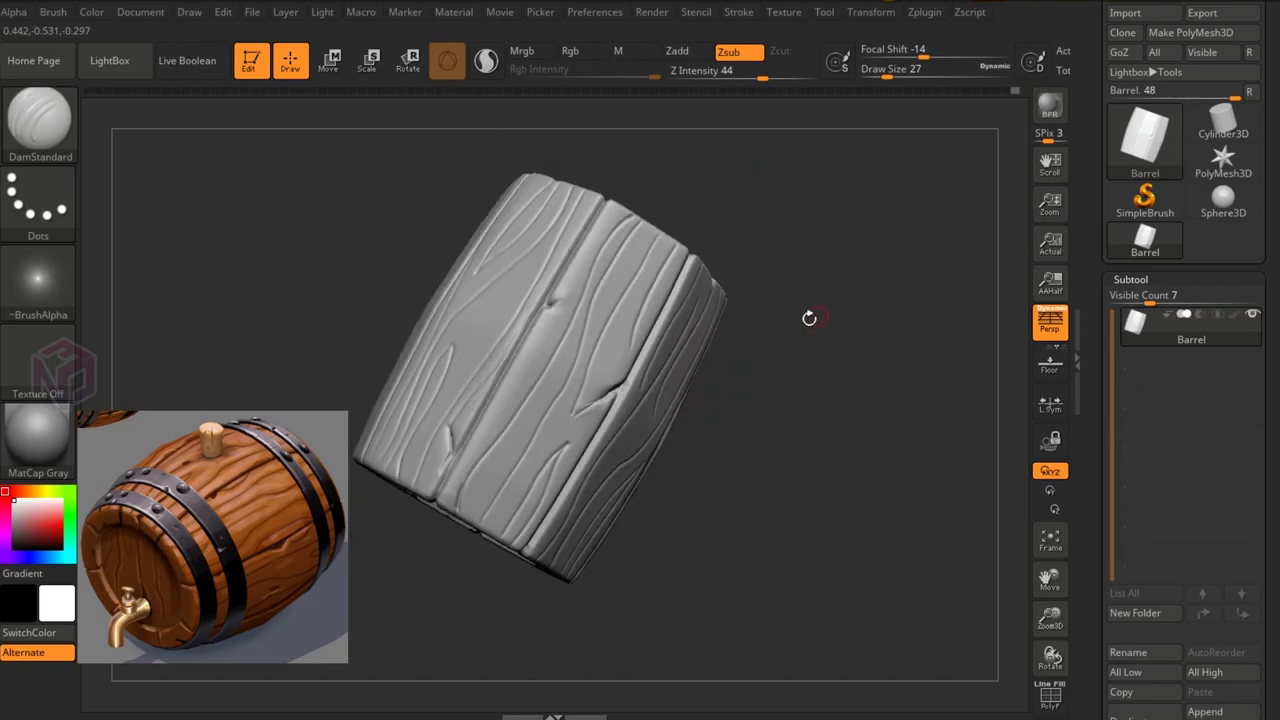
right_drag(538, 422, 628, 335)
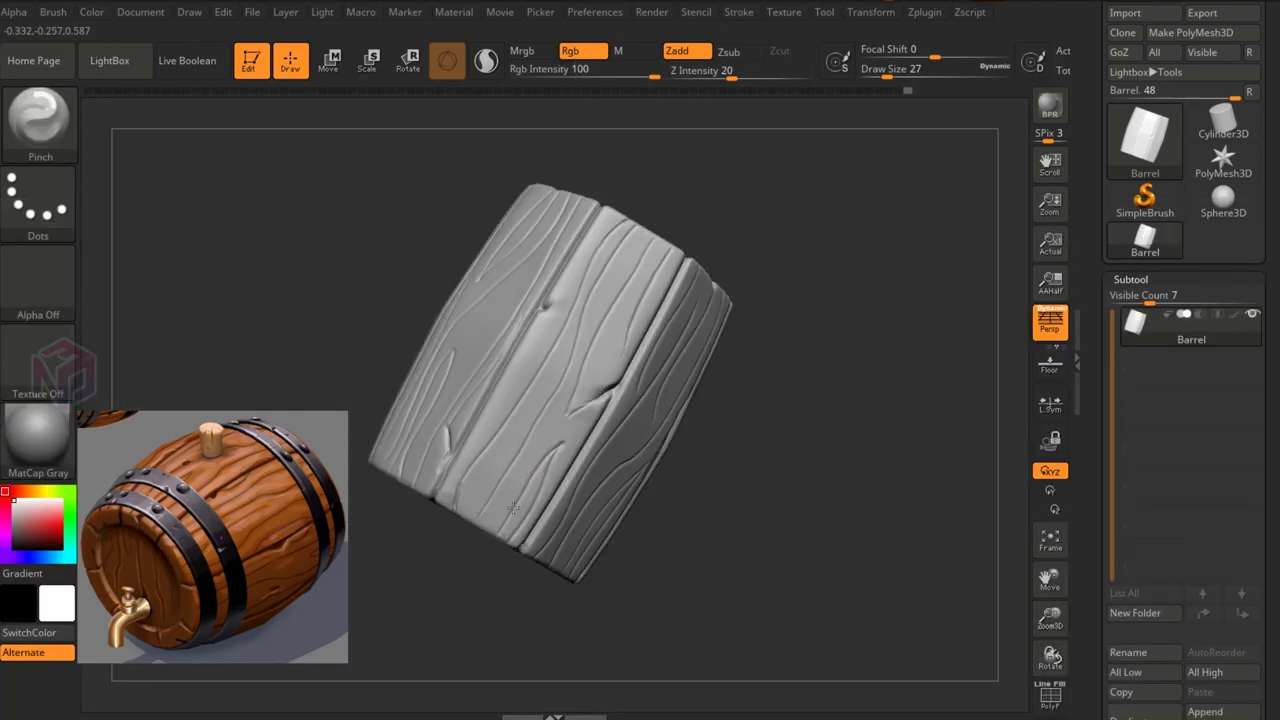
right_drag(512, 508, 764, 235)
mouse_move(725, 412)
shift+right_down()
mouse_move(543, 237)
mouse_move(598, 443)
shift+right_up()
mouse_move(875, 437)
right_down()
mouse_move(886, 413)
mouse_move(749, 271)
mouse_move(844, 272)
mouse_move(855, 392)
right_up()
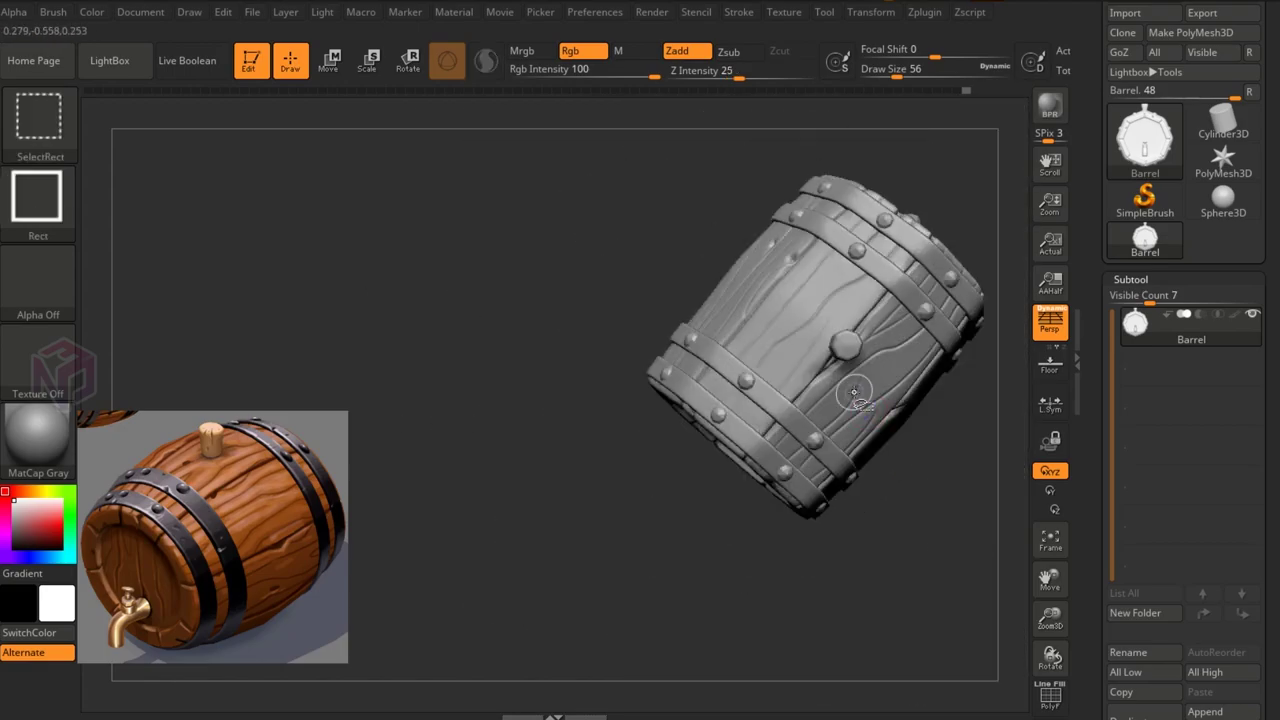
Step: Orbit to a closer side view of the barrel's octagonal end face
mouse_move(831, 343)
right_down()
mouse_move(557, 349)
mouse_move(843, 366)
mouse_move(551, 306)
mouse_move(493, 316)
right_up()
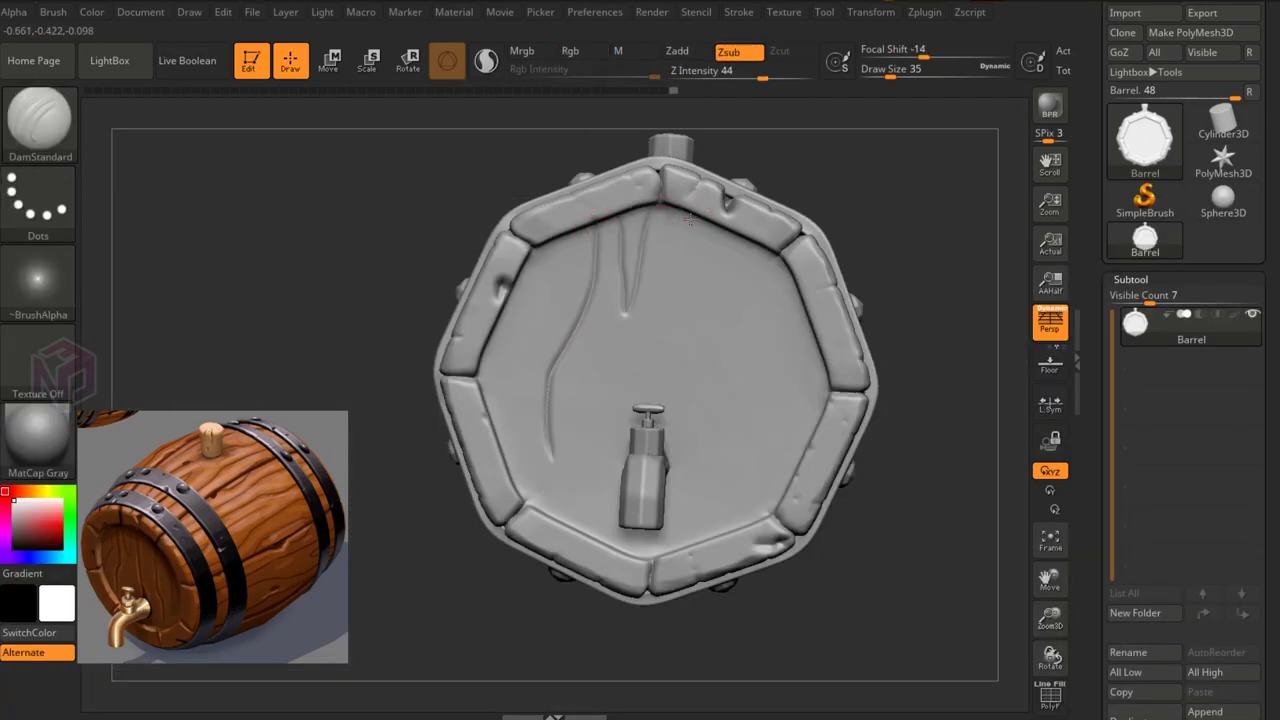
Step: Face the opposite end, subdivide the barrel once, and switch to the Pinch brush
shift+drag(425, 376, 806, 443)
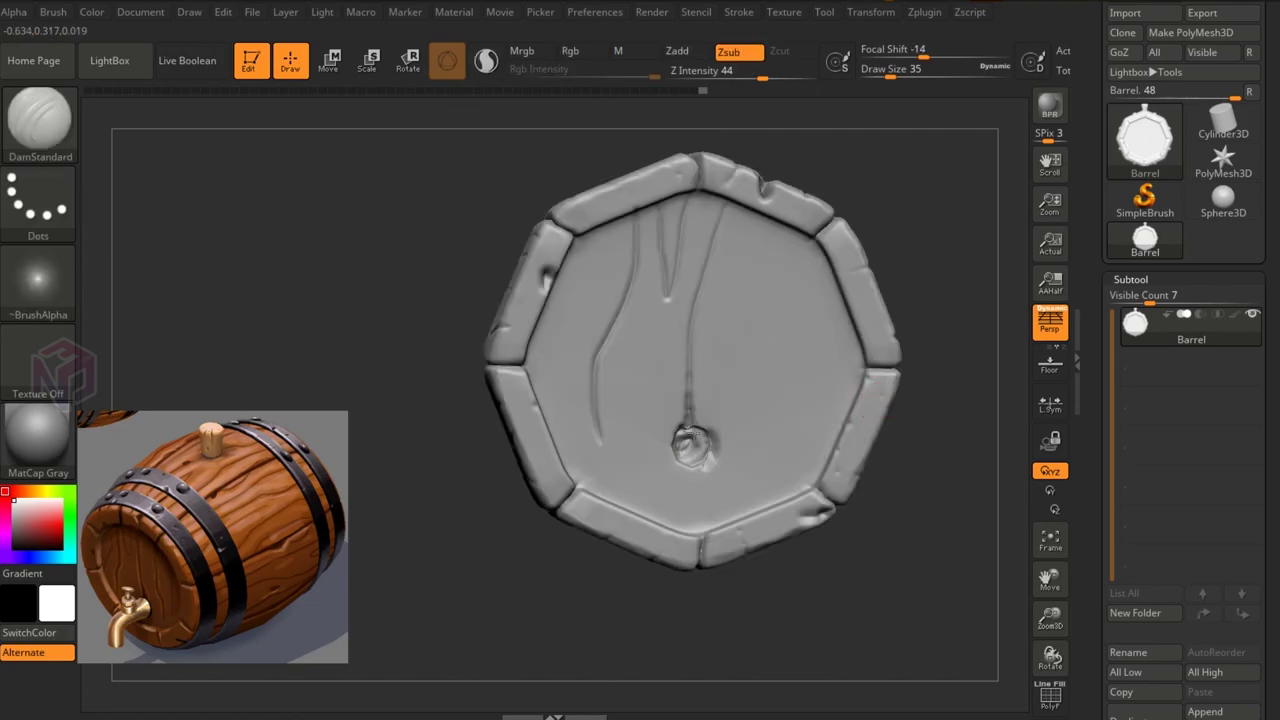
key(ctrl+d)
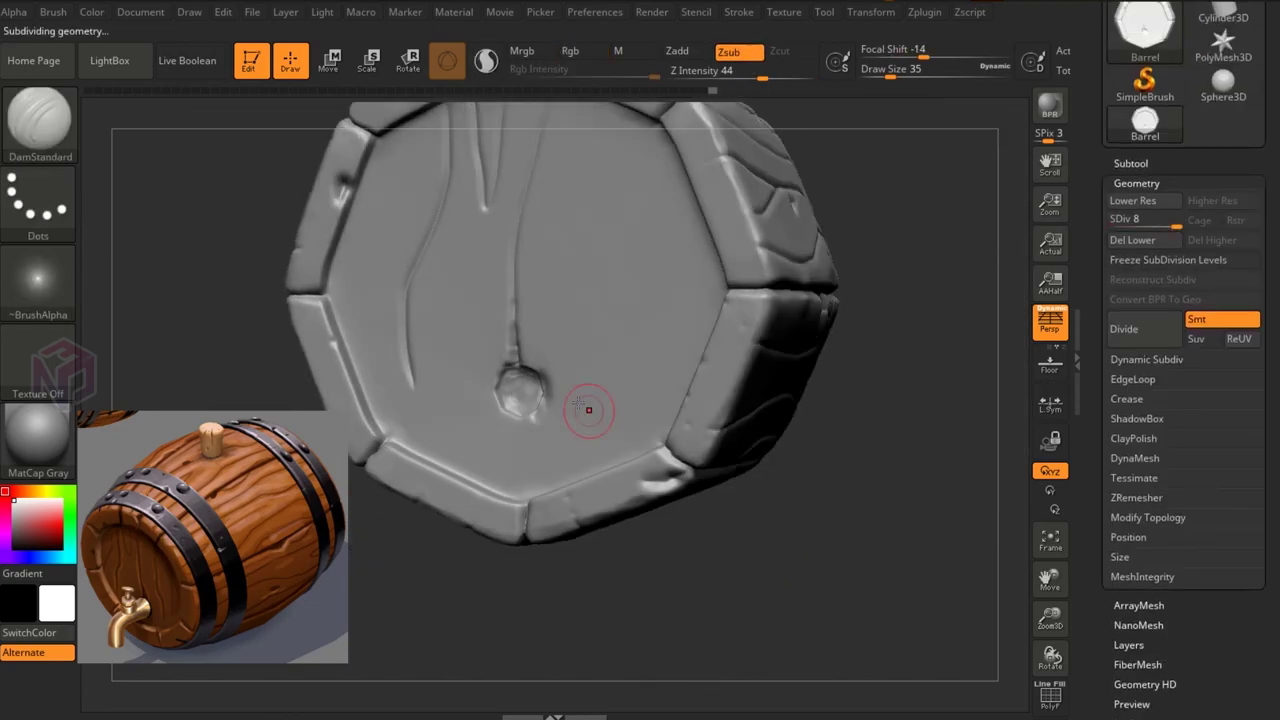
key(b)
key(d)
key(s)
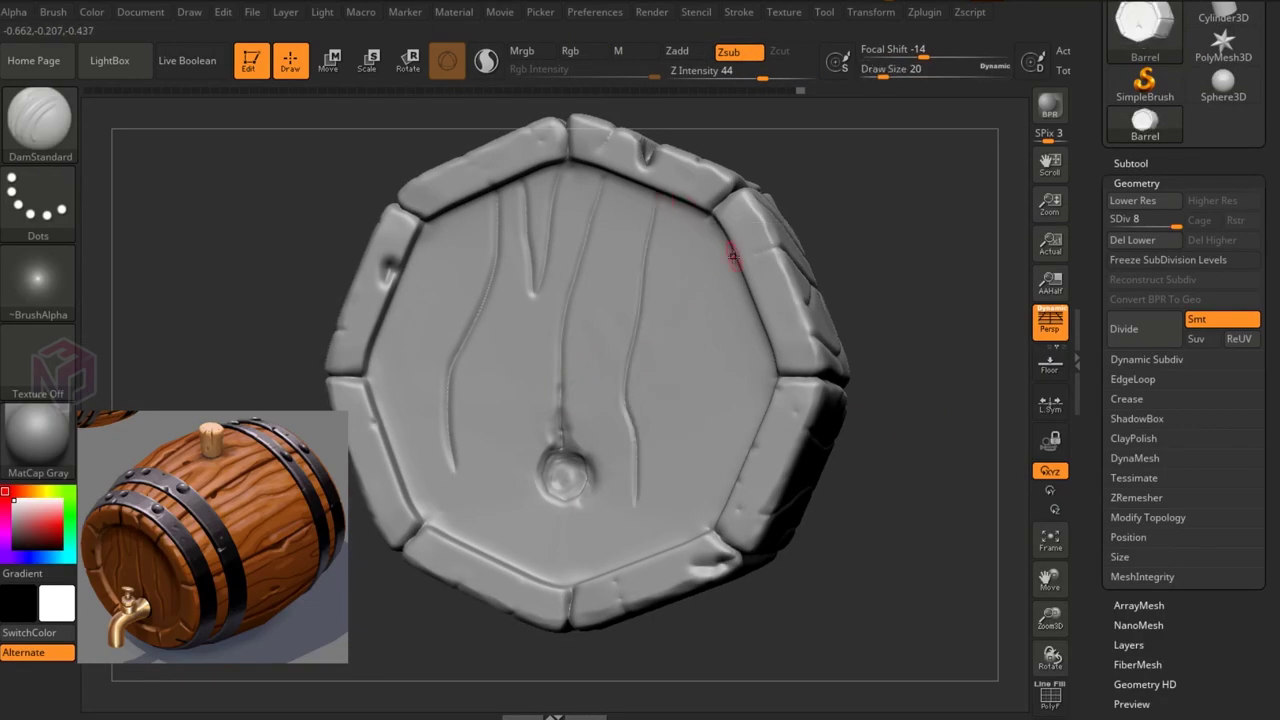
key(b)
key(p)
key(i)
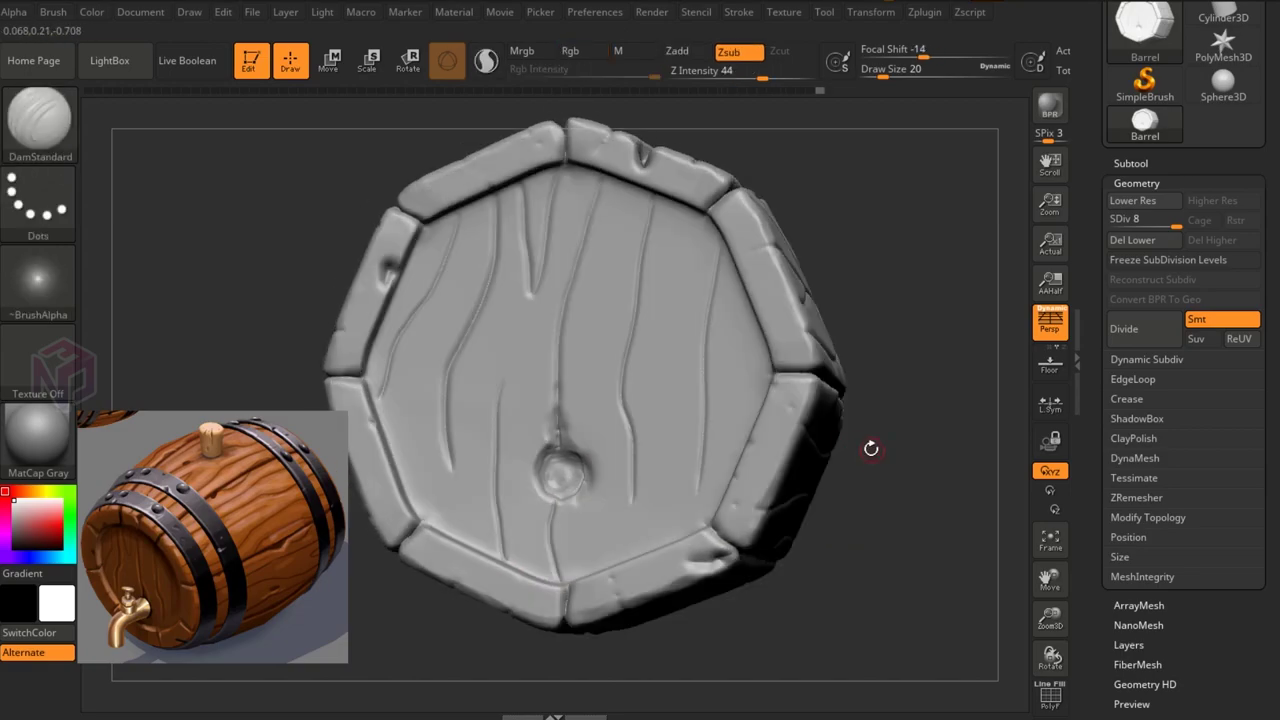
Step: Work around the end cap and top, trimming chipped wear into the octagonal end hoop edges
mouse_move(871, 561)
mouse_down()
mouse_move(648, 230)
mouse_move(845, 355)
mouse_up()
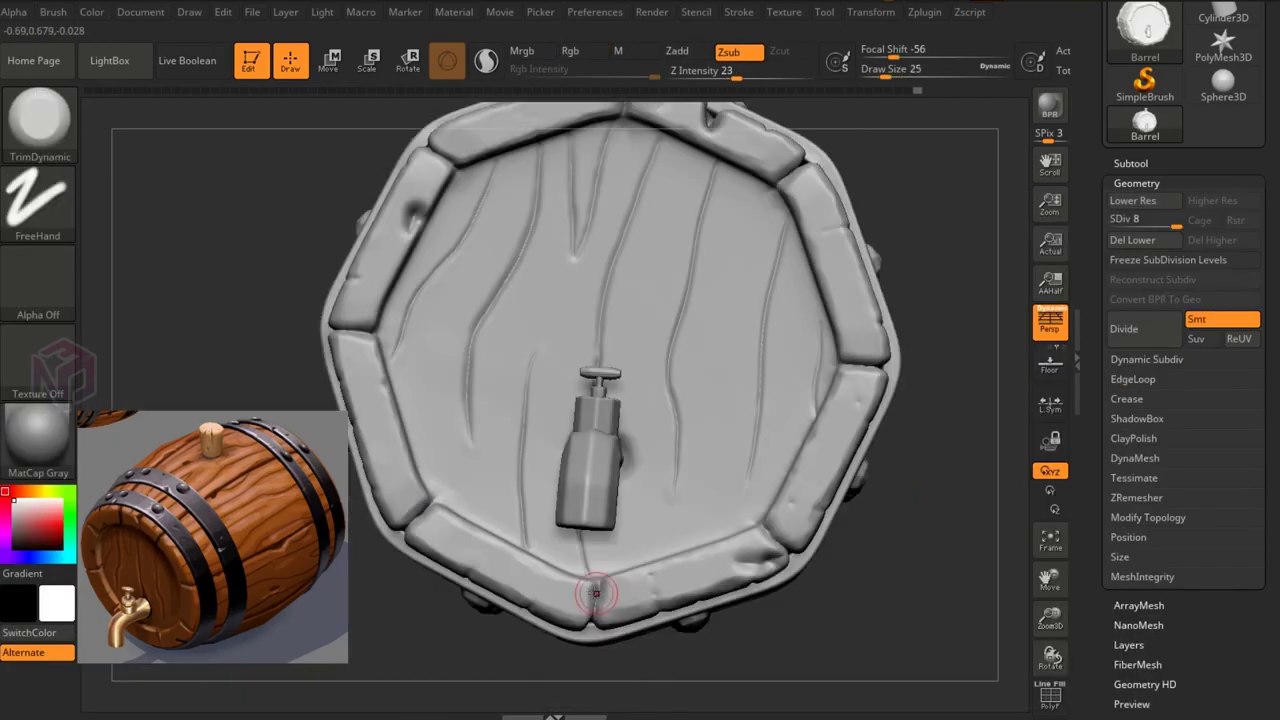
drag(437, 510, 460, 273)
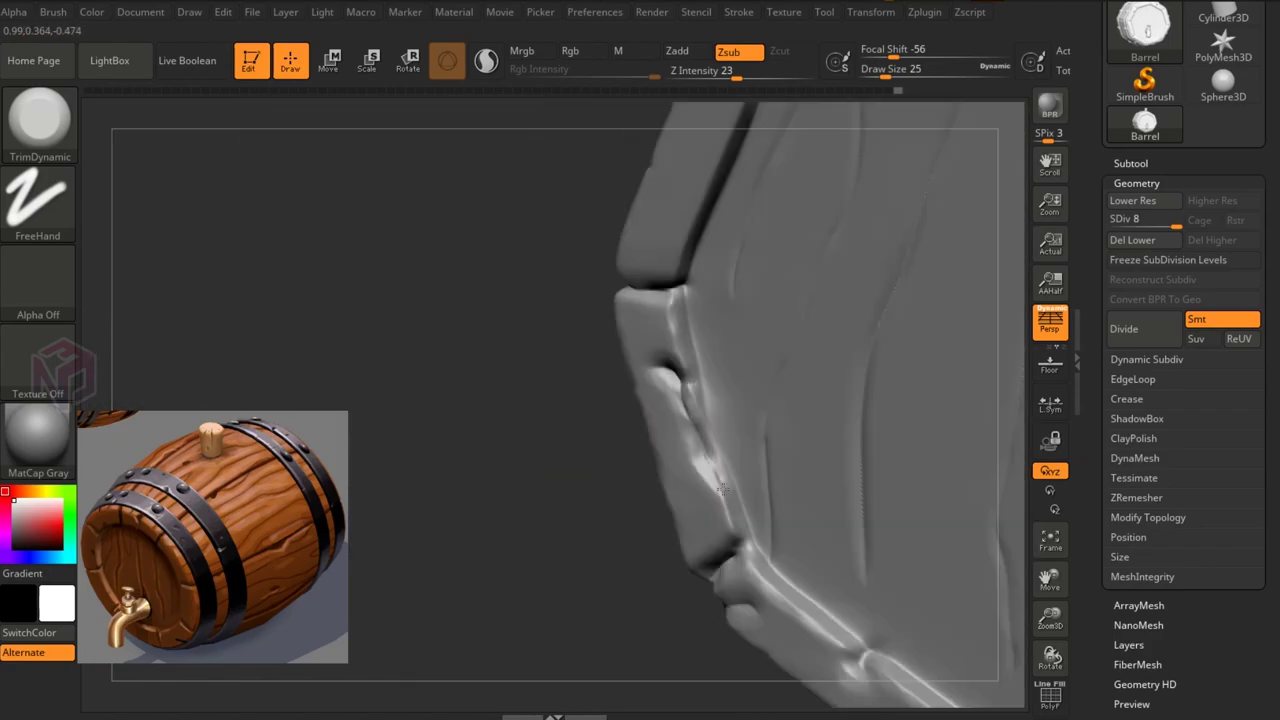
drag(470, 461, 534, 452)
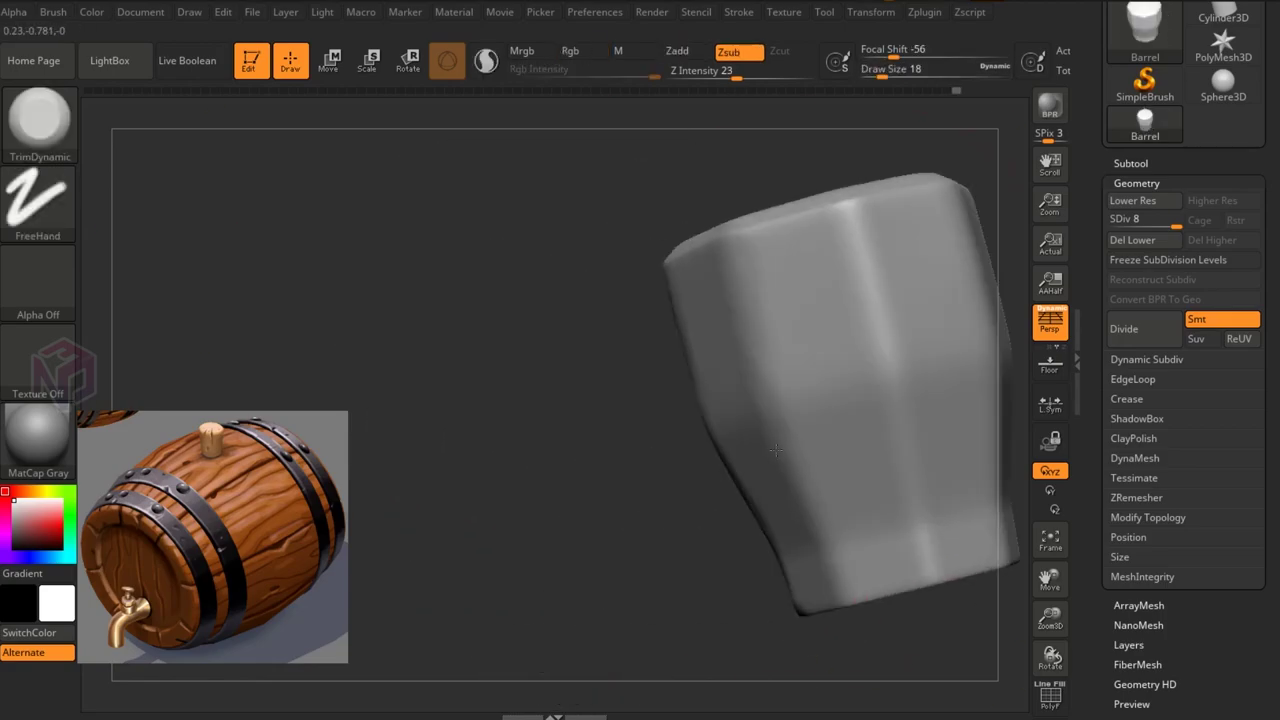
drag(776, 451, 886, 399)
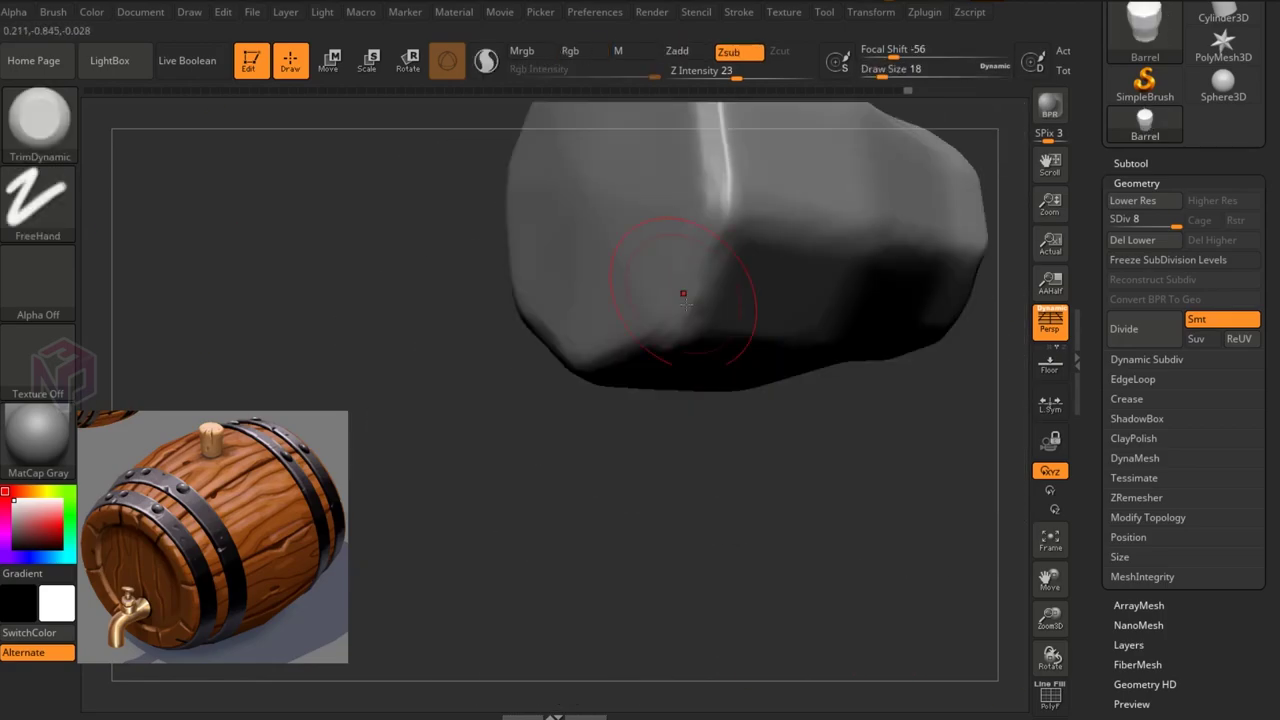
drag(683, 293, 608, 331)
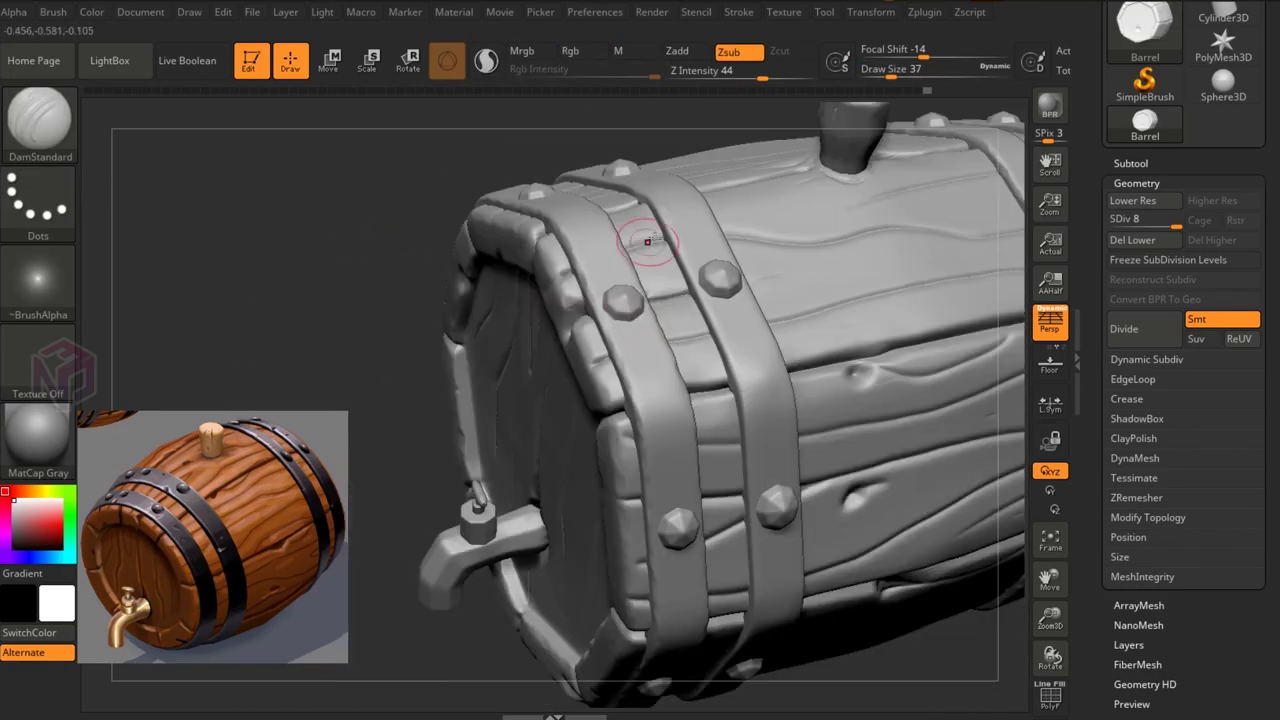
Step: Review the hoop rivets and tap from several angles, ending on the whole barrel
mouse_move(773, 594)
mouse_down()
mouse_move(638, 362)
mouse_move(851, 345)
mouse_move(451, 265)
mouse_move(859, 288)
mouse_up()
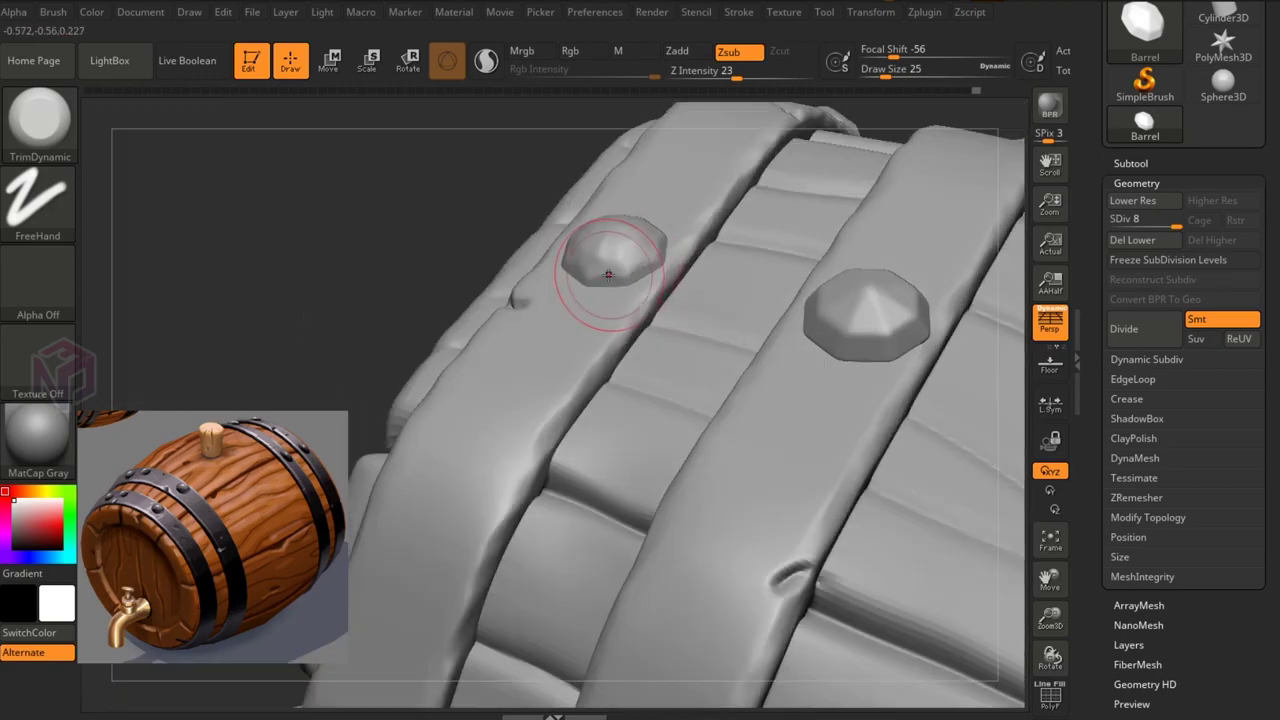
drag(1009, 280, 572, 378)
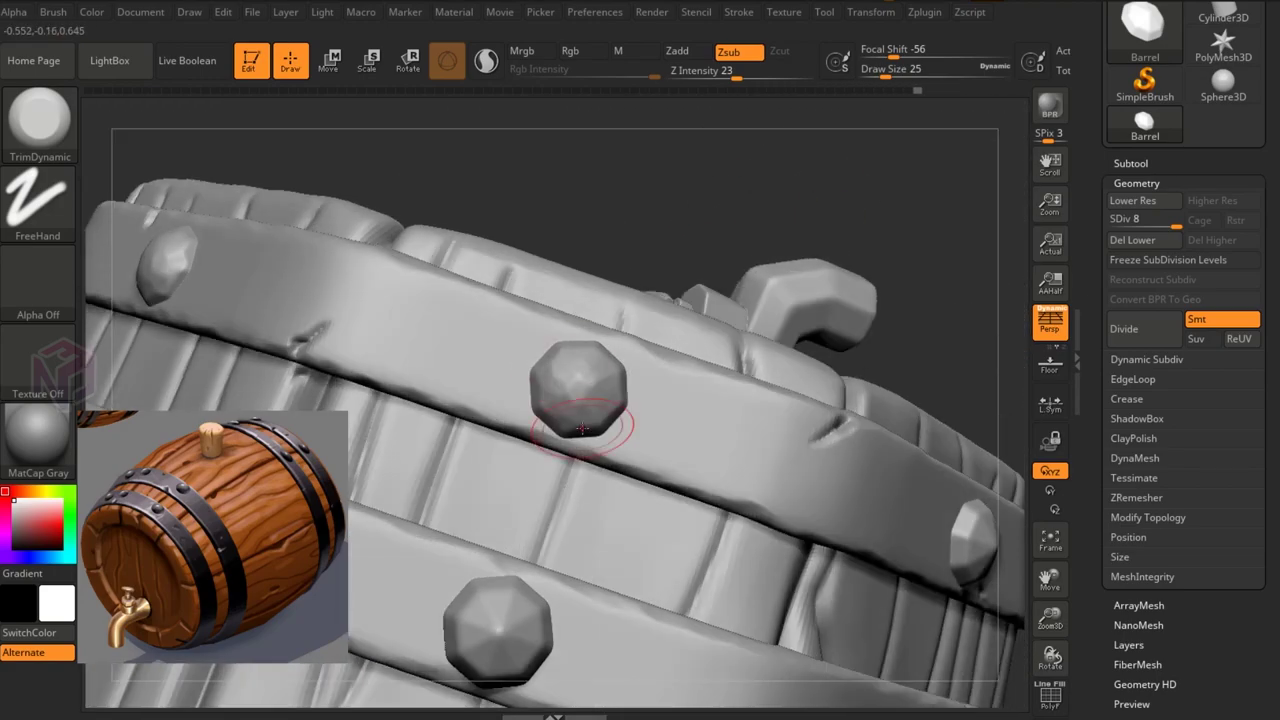
mouse_move(581, 428)
mouse_down()
mouse_move(651, 337)
mouse_move(759, 238)
mouse_up()
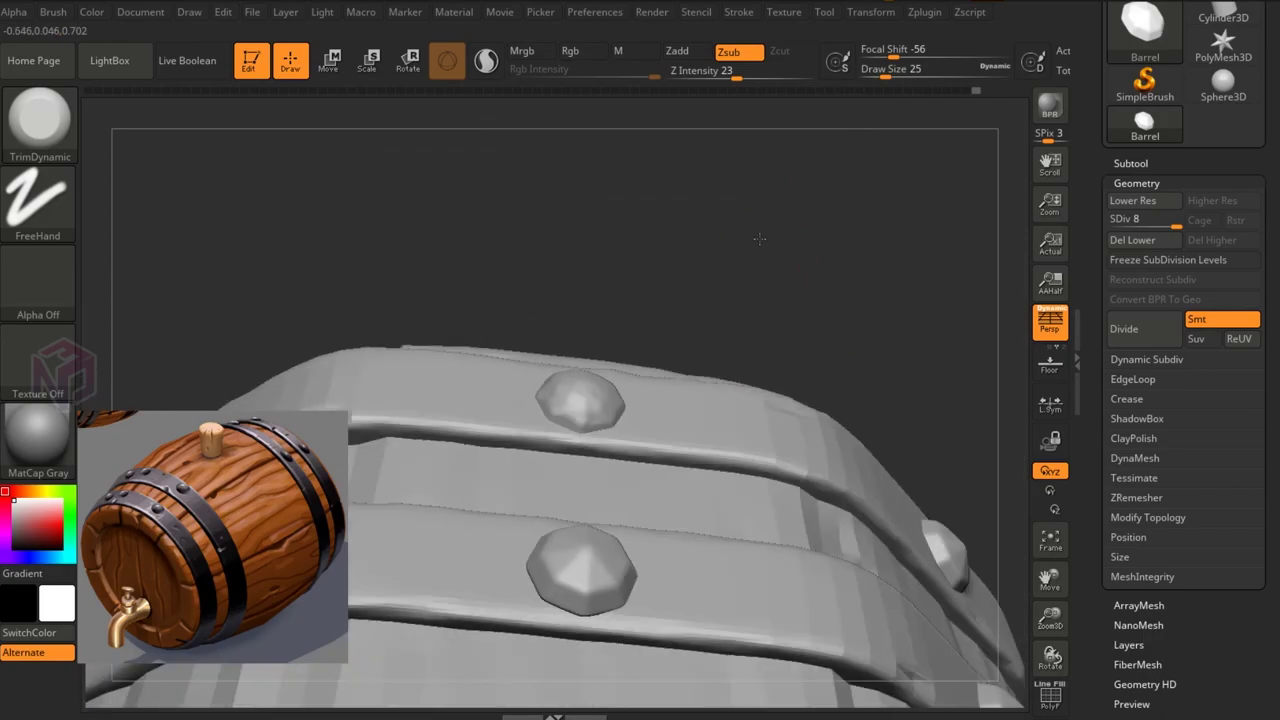
mouse_move(843, 331)
mouse_down()
mouse_move(611, 457)
mouse_move(675, 315)
mouse_move(663, 229)
mouse_move(750, 473)
mouse_move(817, 471)
mouse_up()
mouse_move(1024, 399)
mouse_down()
mouse_move(549, 361)
mouse_move(552, 520)
mouse_move(620, 453)
mouse_up()
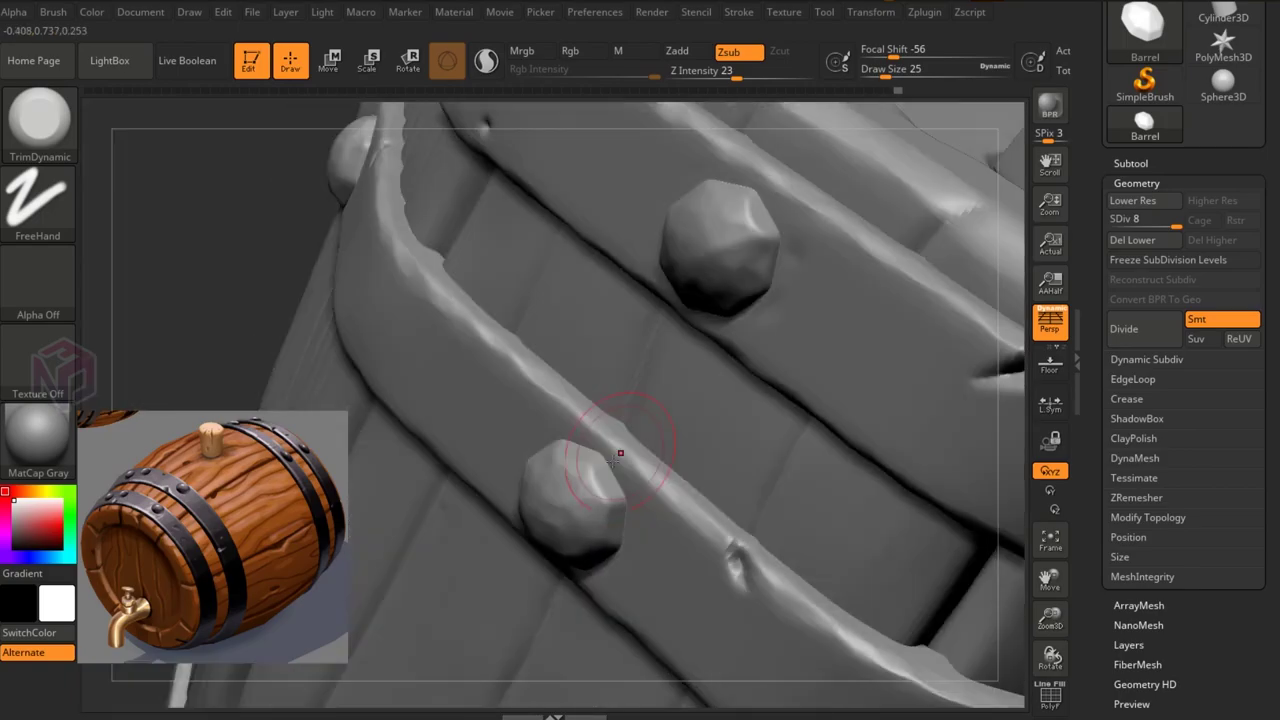
mouse_move(923, 215)
mouse_down()
mouse_move(757, 243)
mouse_move(786, 334)
mouse_move(823, 297)
mouse_move(957, 360)
mouse_move(723, 329)
mouse_move(874, 349)
mouse_up()
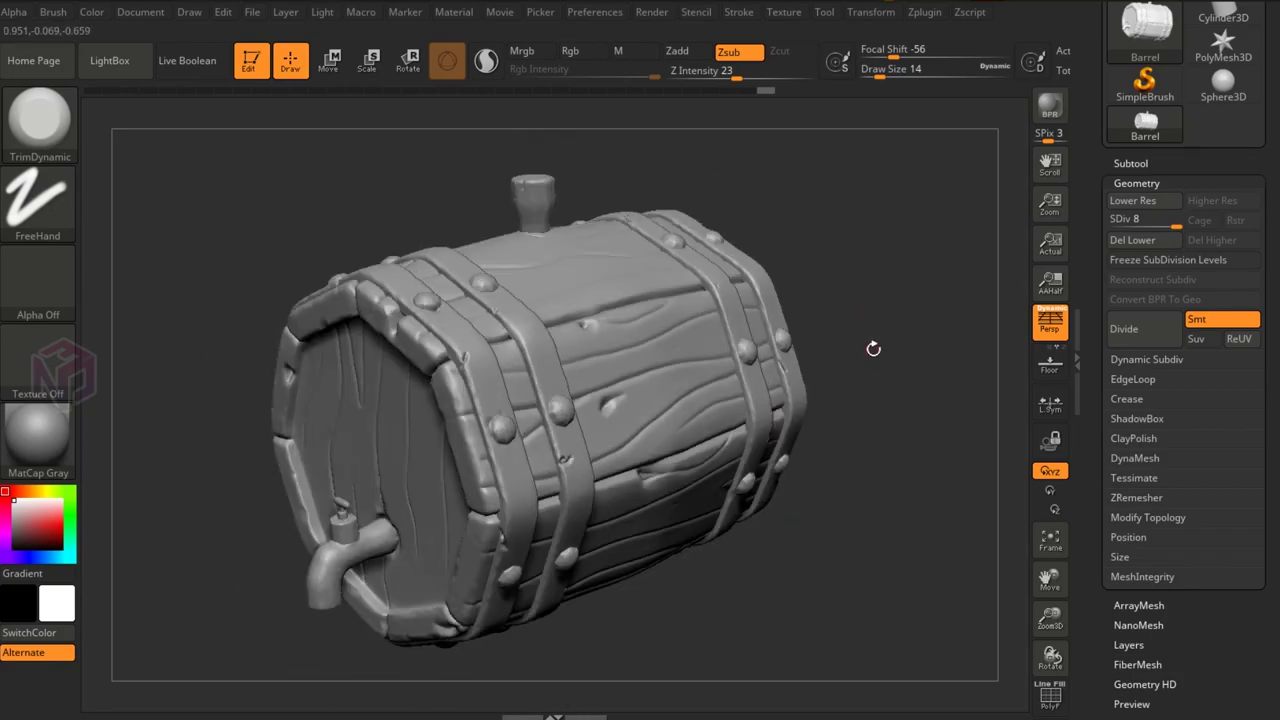
Step: Export the finished barrel mesh via Tool > Export and confirm the save
scroll(1277, 185, up, 3)
click(1222, 97)
click(894, 417)
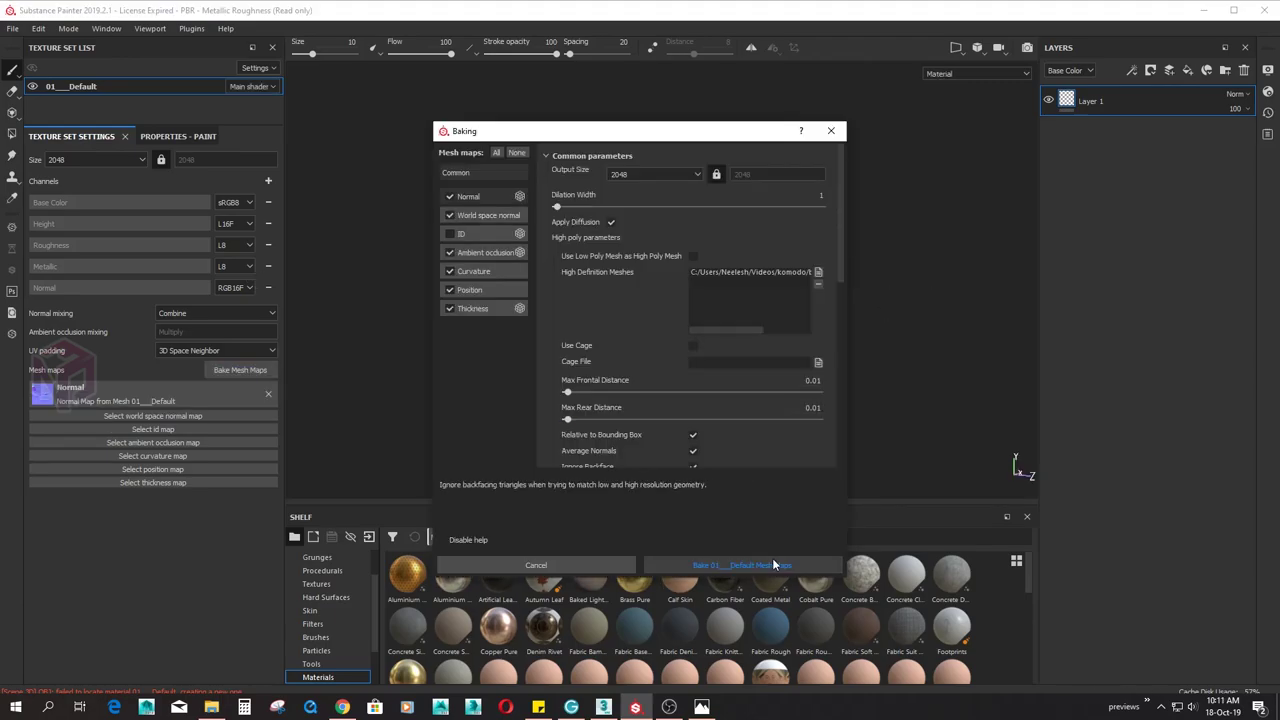
Step: Bake the barrel's mesh maps, inspect the result, and delete the default Layer 1
click(773, 563)
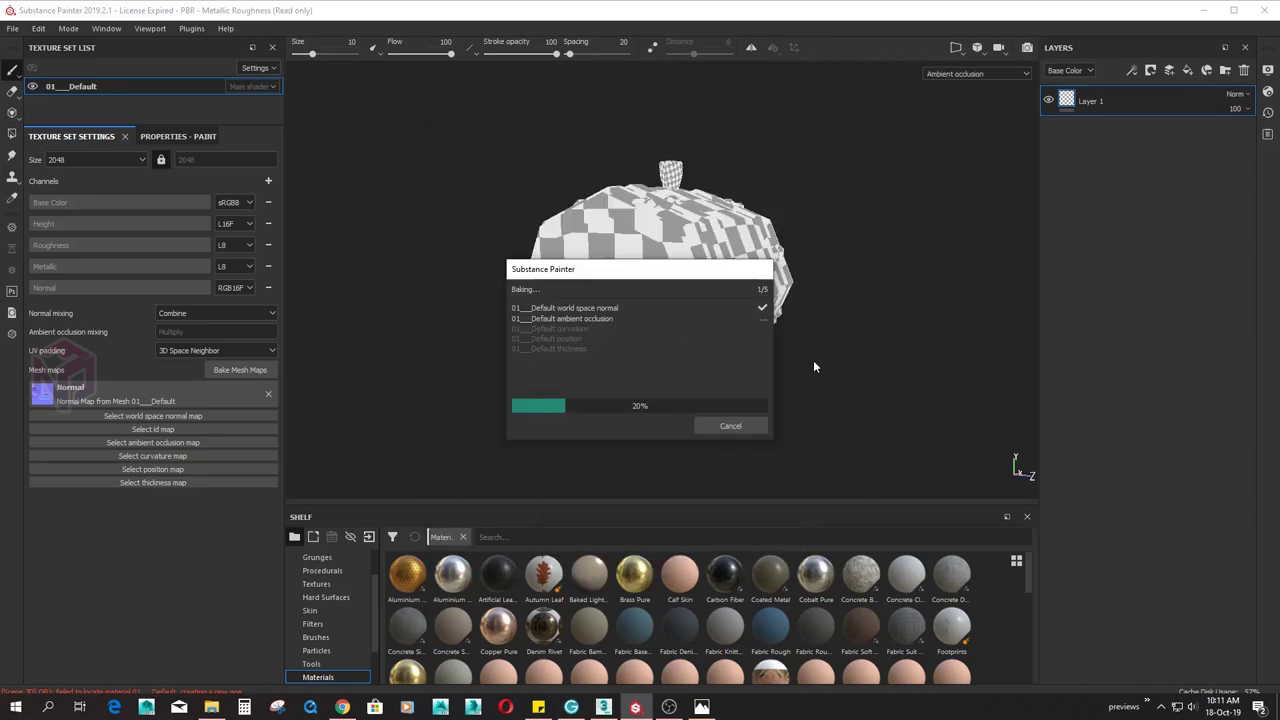
mouse_move(797, 366)
alt+mouse_down()
mouse_move(899, 331)
mouse_move(846, 306)
alt+mouse_up()
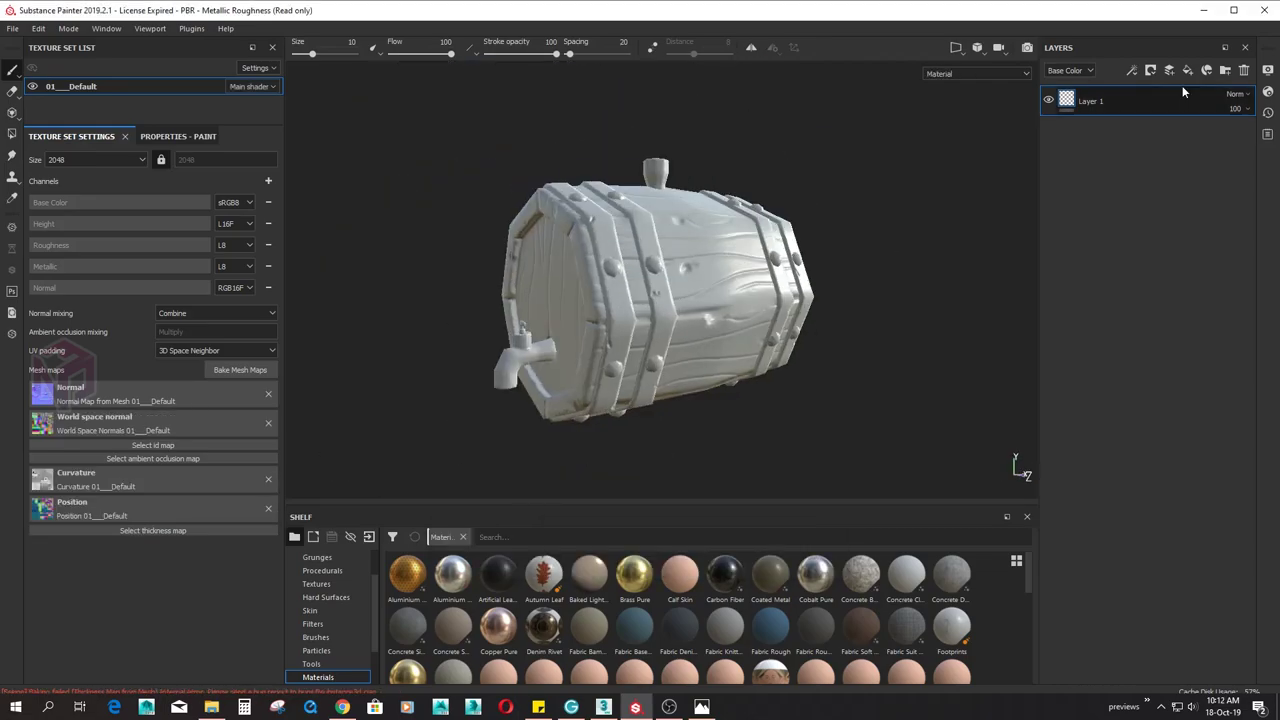
key(Delete)
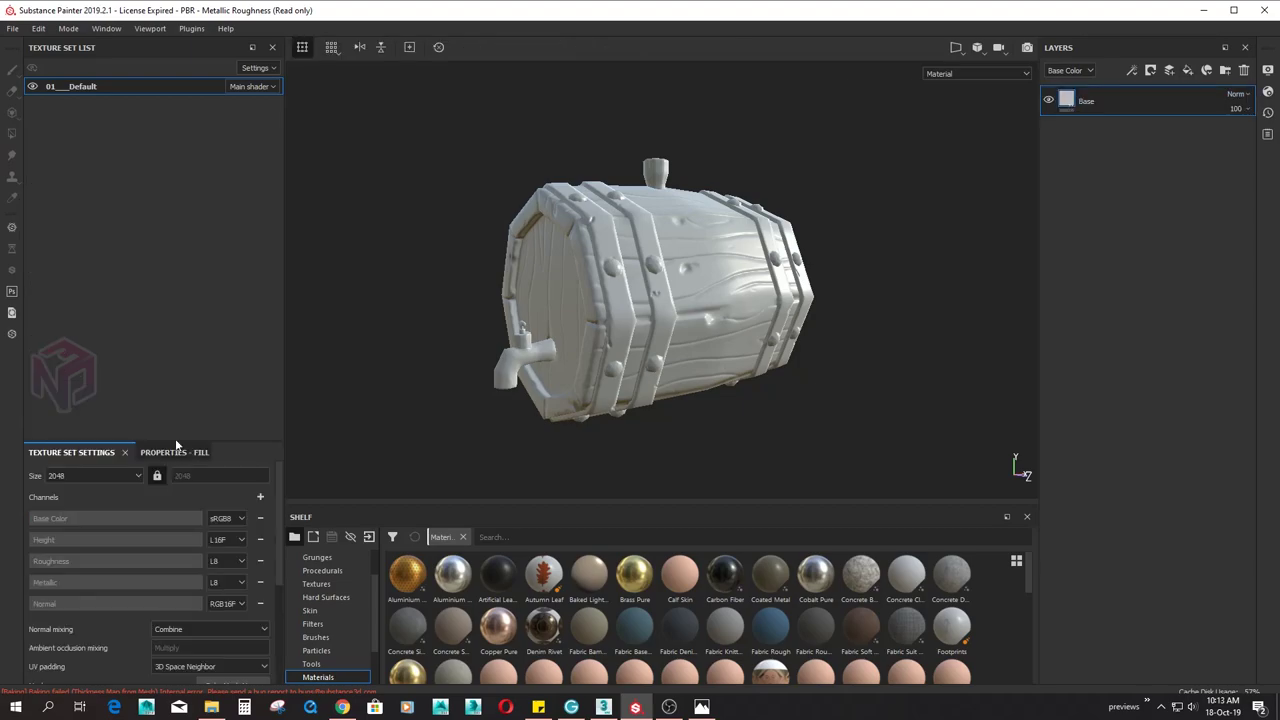
Step: Set the Base fill layer's base colour to orange
click(175, 452)
click(149, 421)
mouse_move(300, 460)
mouse_down()
mouse_move(289, 499)
mouse_move(302, 475)
mouse_up()
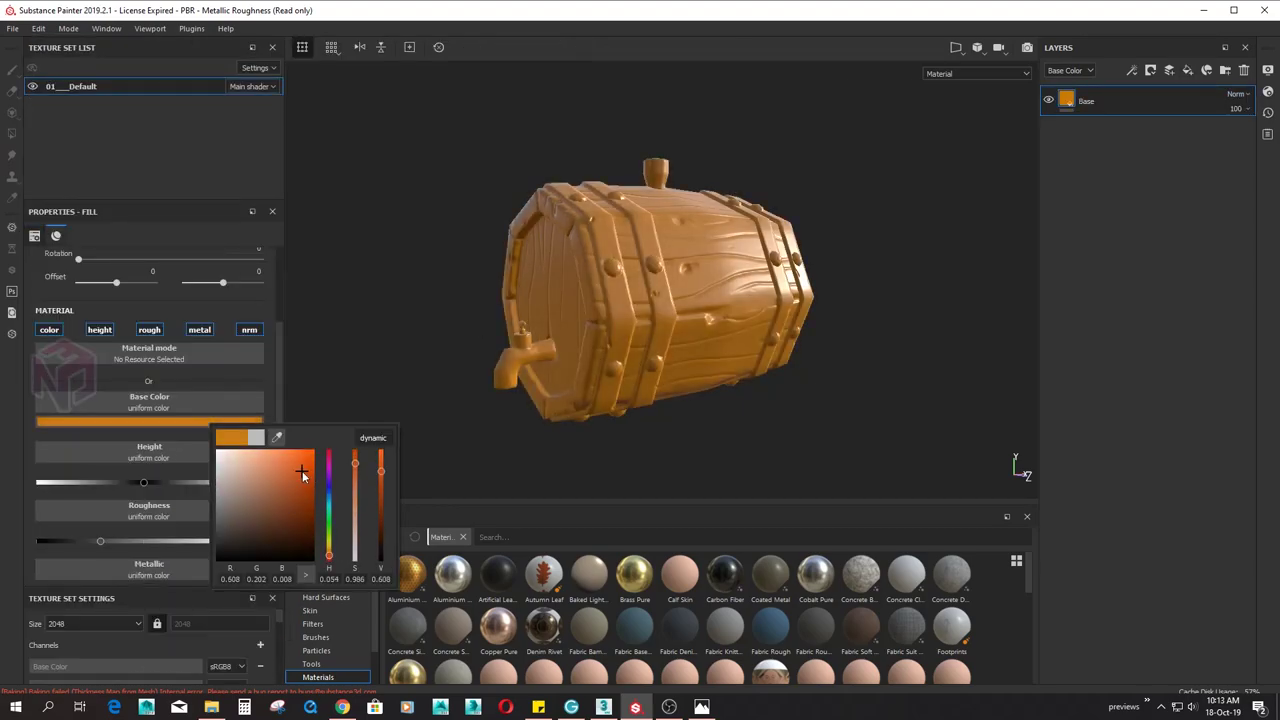
Step: Duplicate it into a lighter Saturation layer with a black mask and generator, lowering contrast and balance
key(ctrl+d)
click(149, 421)
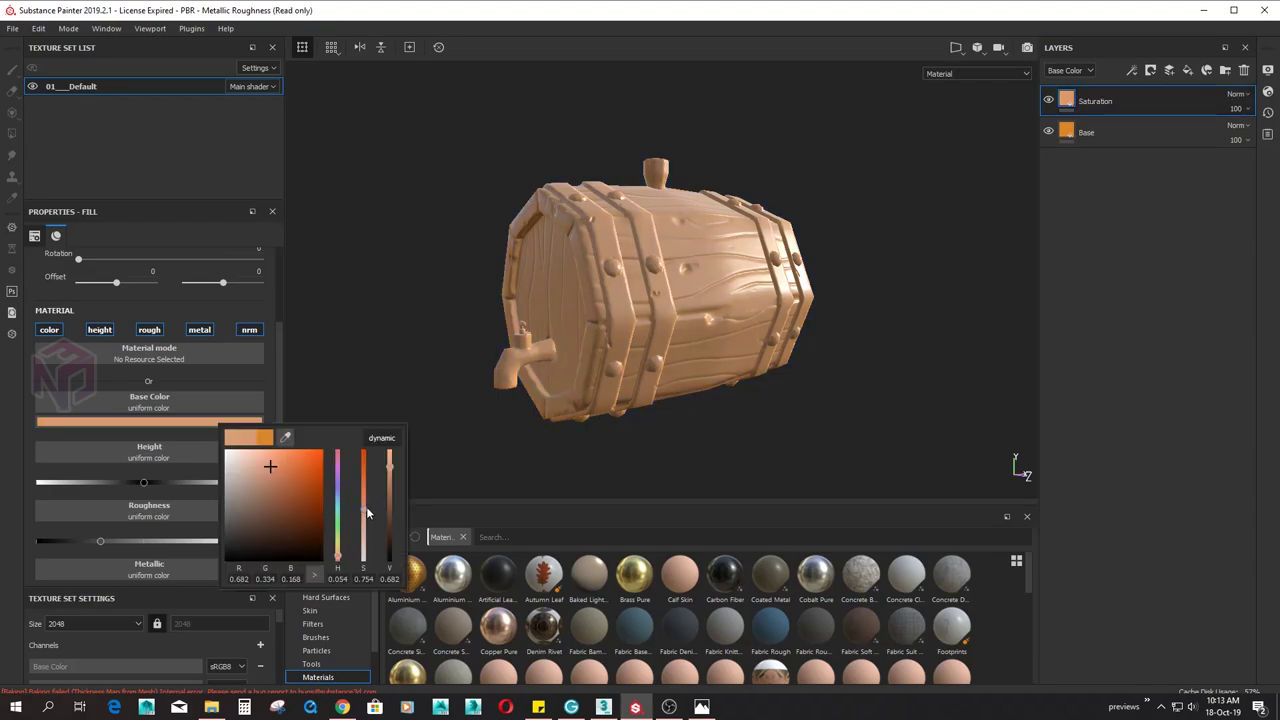
click(1100, 100)
click(1237, 93)
click(1088, 152)
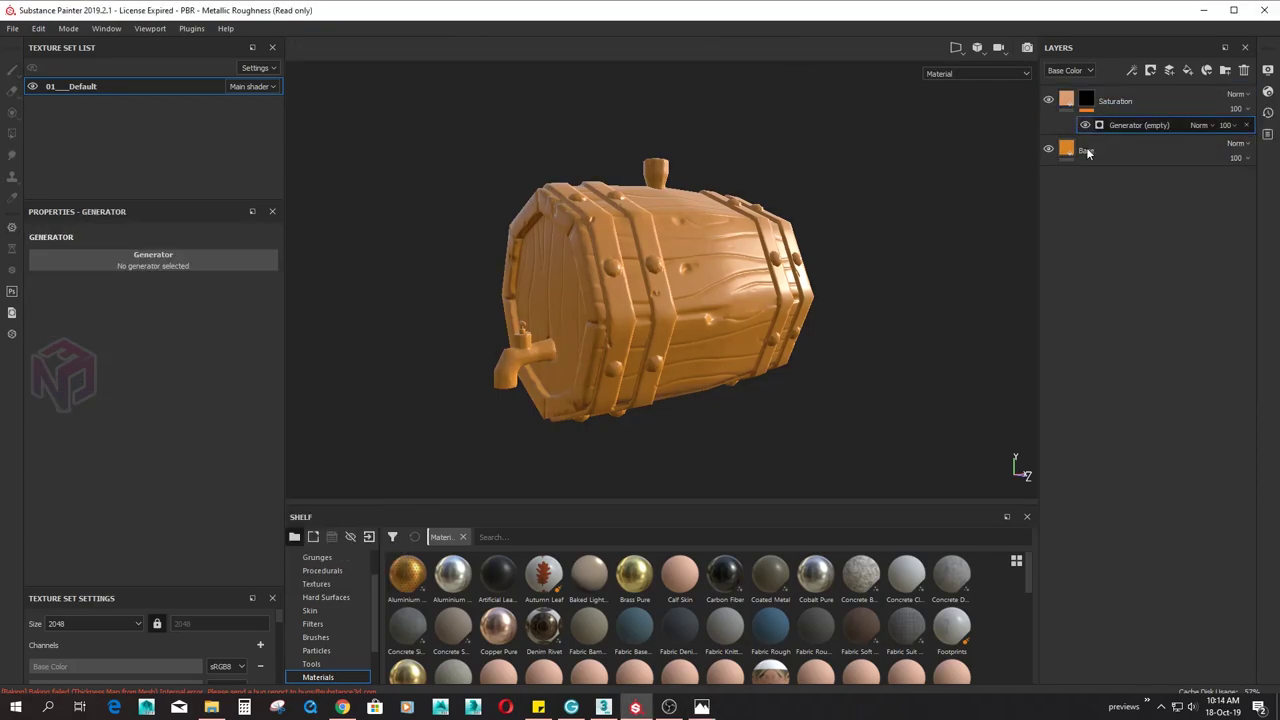
drag(238, 358, 105, 358)
drag(154, 331, 124, 335)
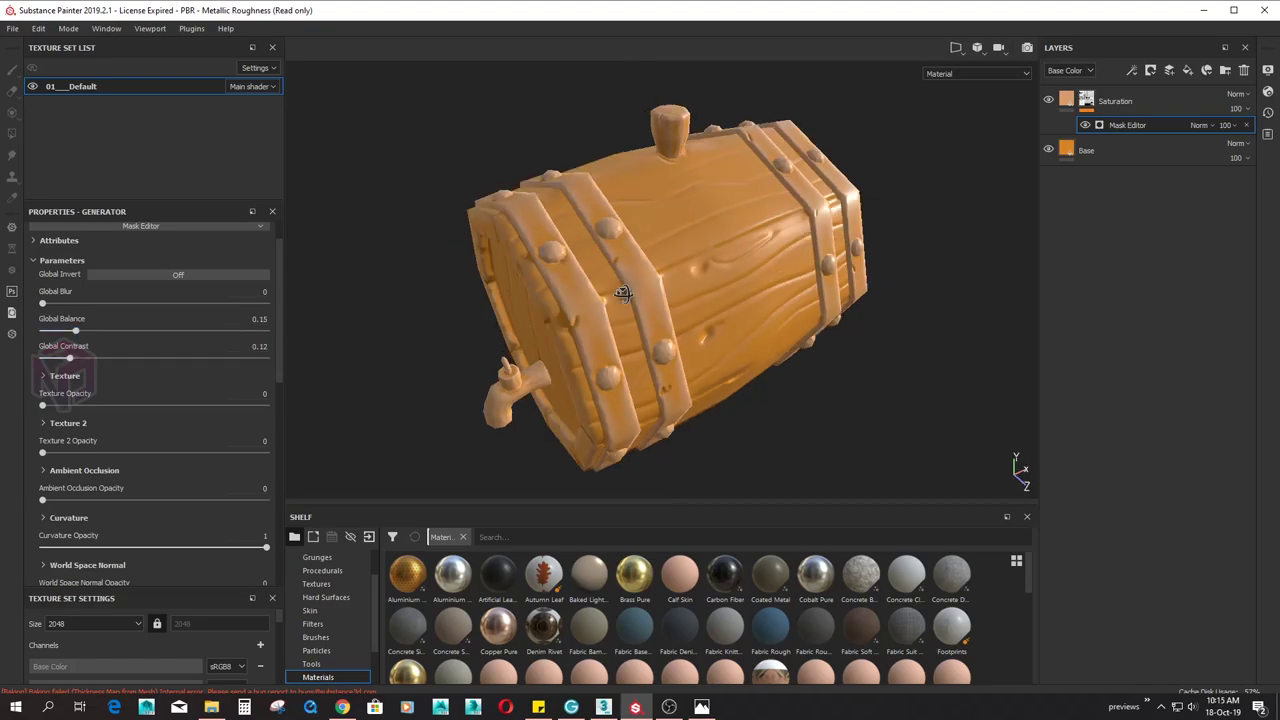
click(1067, 100)
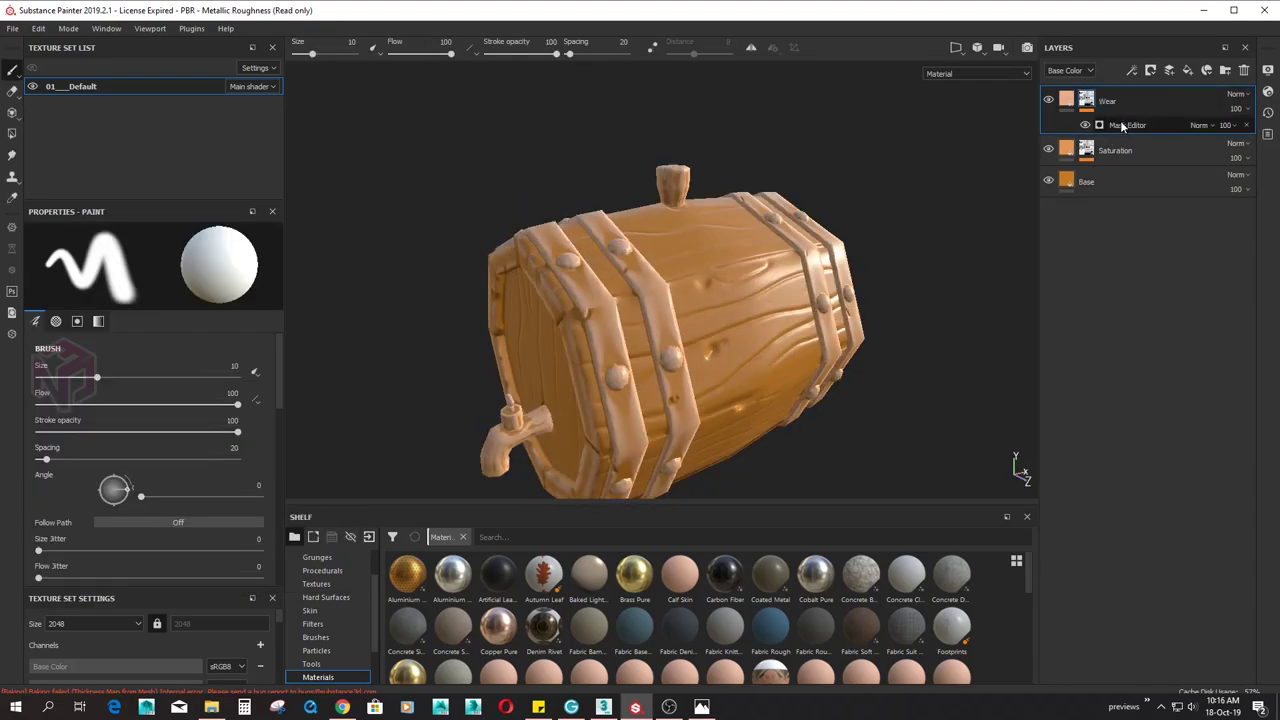
Step: Invert the Wear layer's mask generator and duplicate the Wear layer
click(1122, 126)
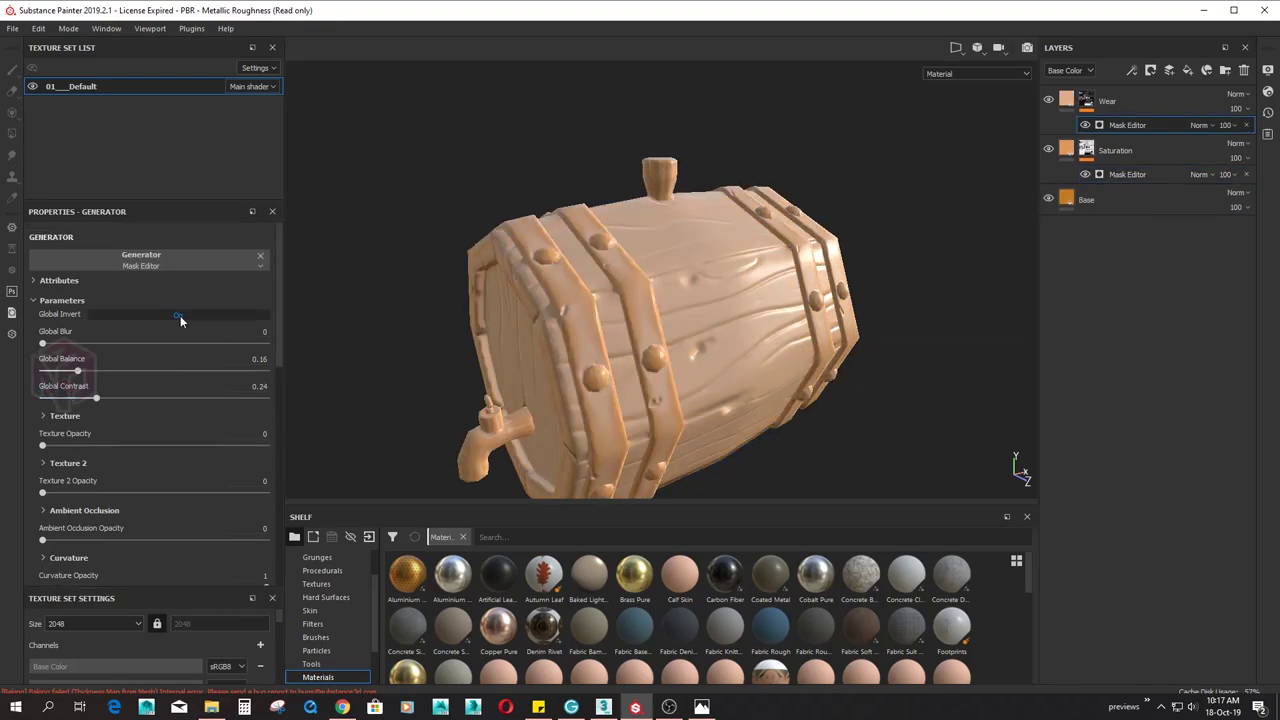
click(180, 315)
key(ctrl+d)
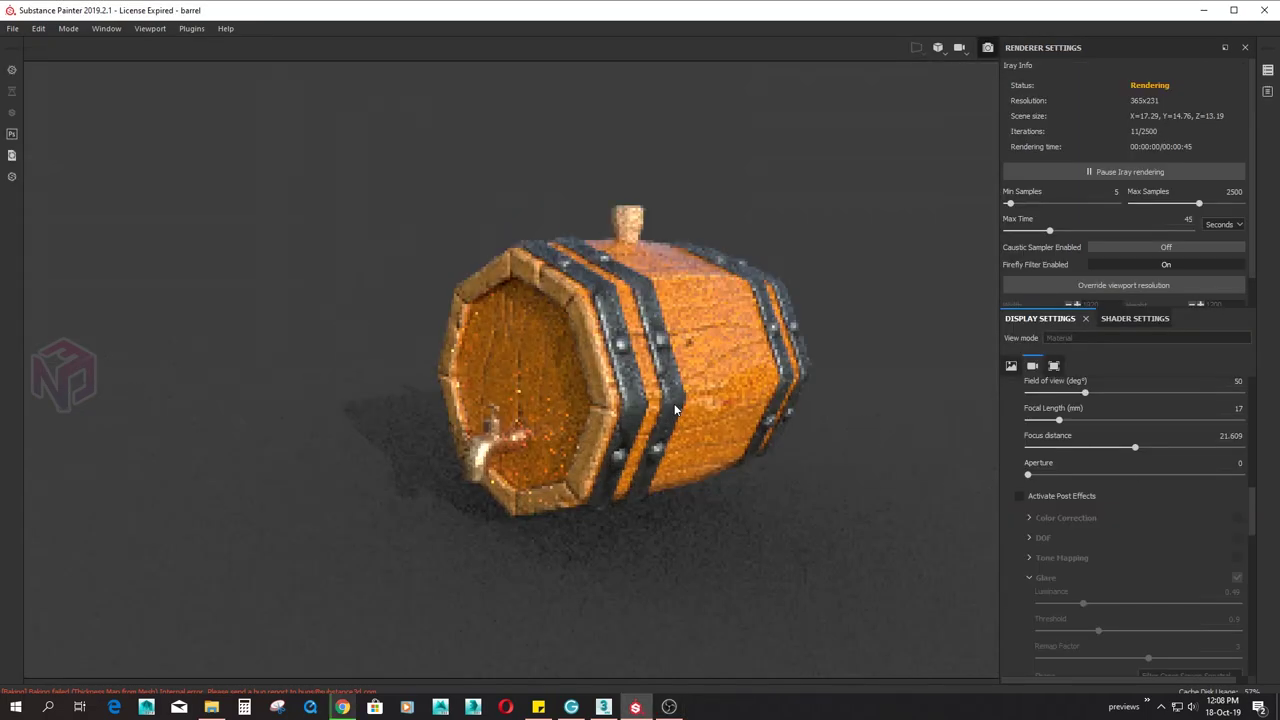
Step: Orbit the barrel to a new angle for the Iray render
mouse_move(700, 390)
alt+mouse_down()
mouse_move(630, 399)
mouse_move(677, 398)
mouse_move(724, 310)
alt+mouse_up()
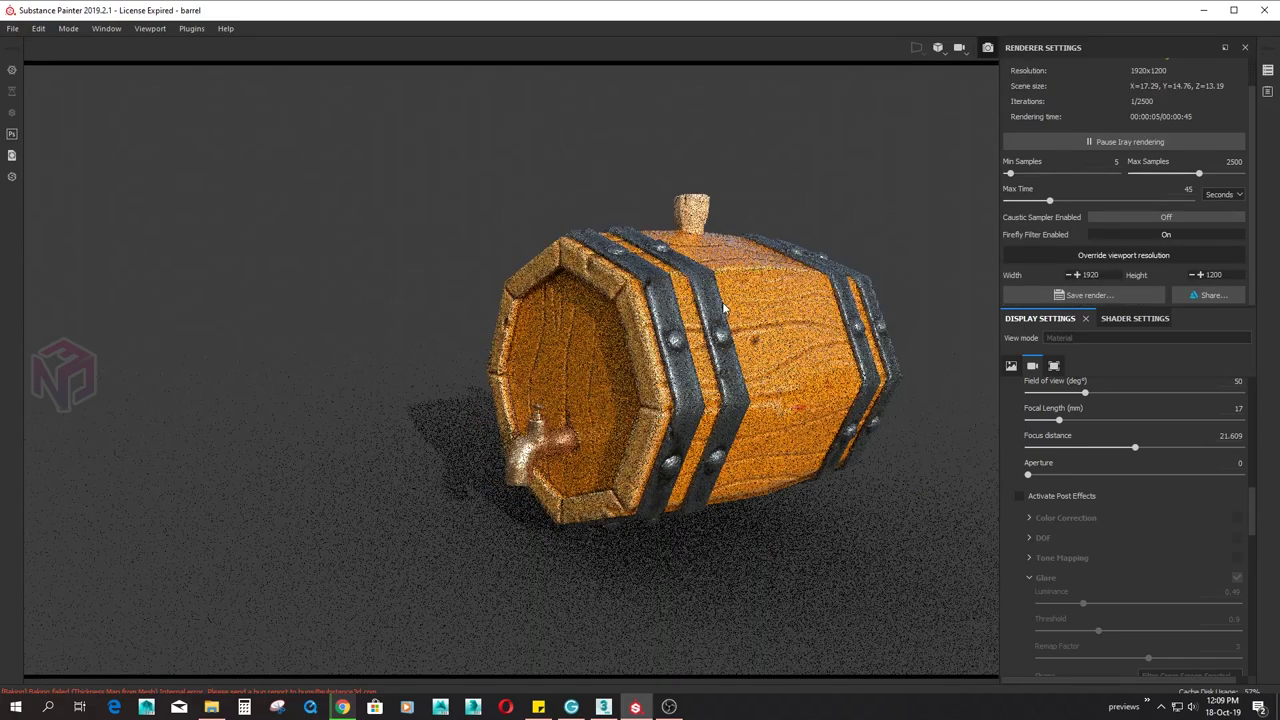